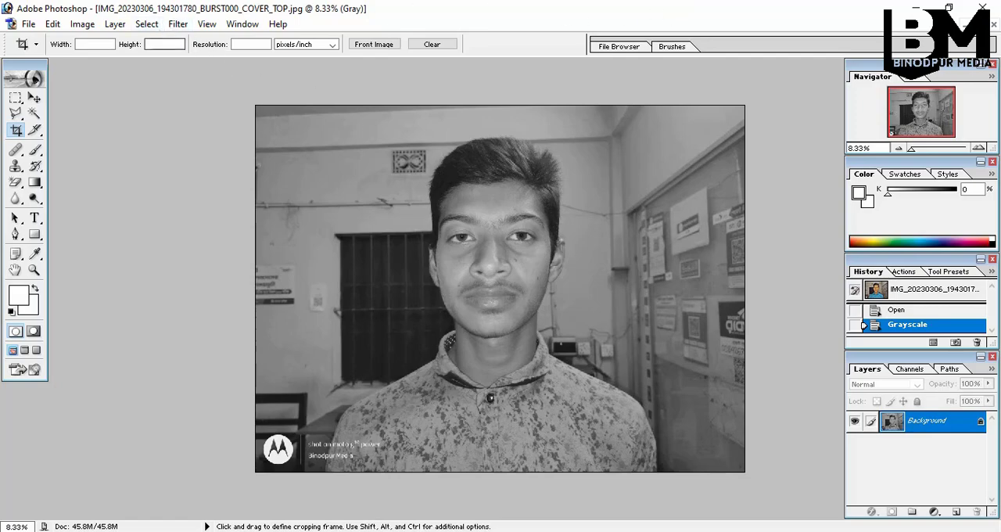
Revert the photo to its opened colour state and frame a portrait crop around the head and shoulders
left_click(908, 310)
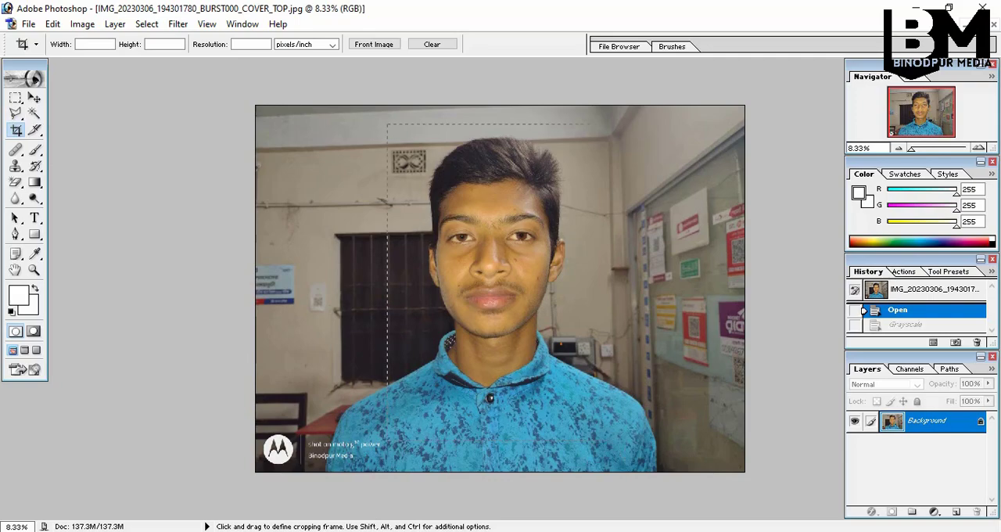
left_click_drag(593, 384, 574, 440)
left_click_drag(448, 390, 456, 380)
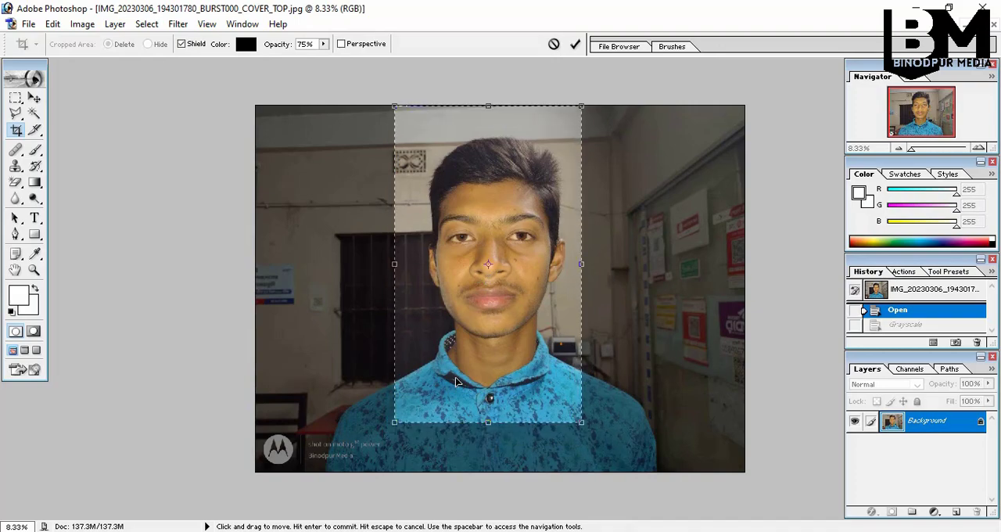
left_click_drag(518, 104, 518, 126)
left_click_drag(581, 364, 592, 363)
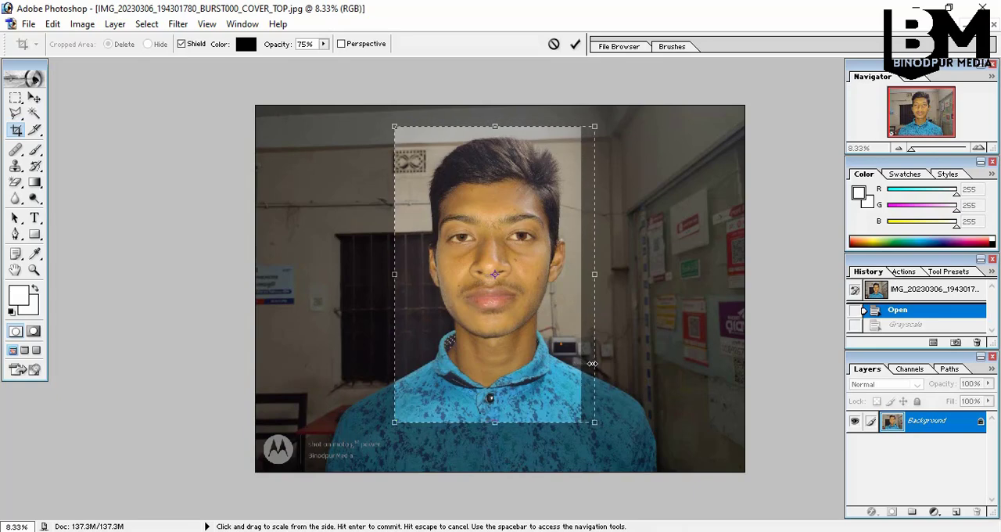
left_click_drag(394, 423, 379, 422)
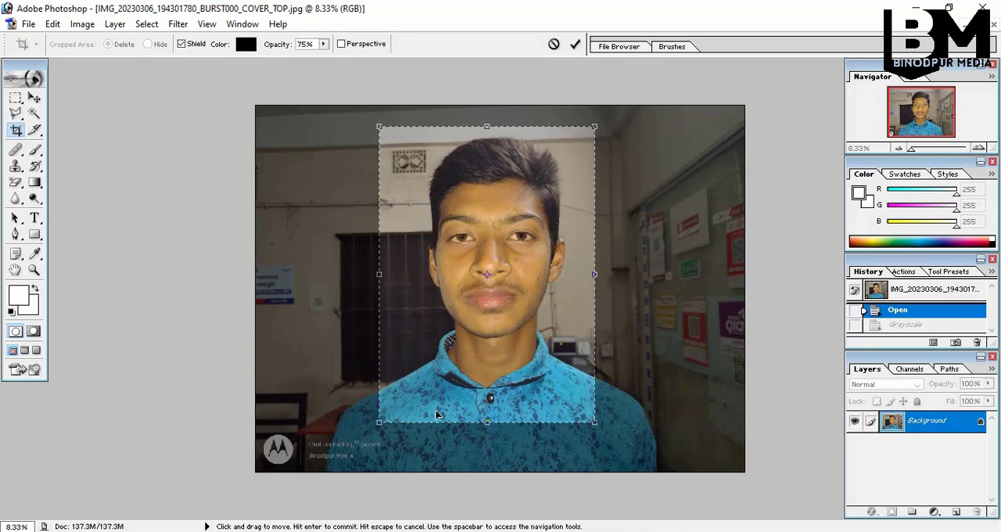
Nudge the crop frame slightly down and to the right to centre it on the face, and apply the crop
key("Down")
key("Down")
key("Down")
key("Down")
key("Down")
key("Down")
key("Down")
key("Right")
key("Right")
key("Right")
key("Right")
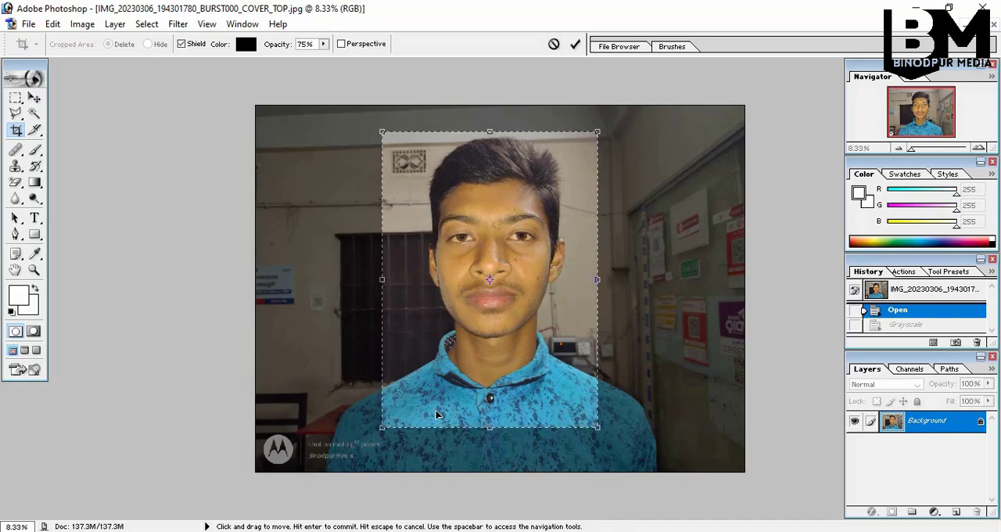
key("Return")
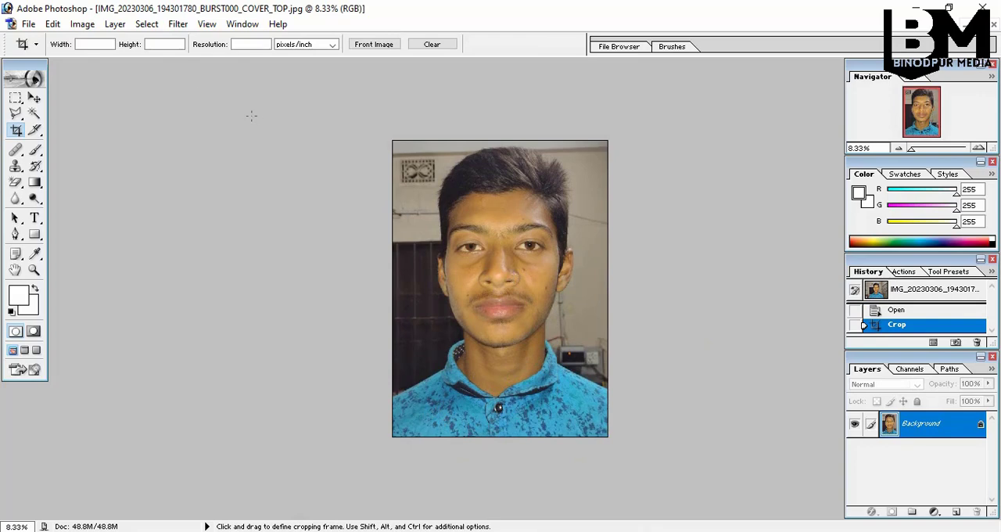
Adjust the cropped photo's brightness to +22 and its contrast to +19
left_click(87, 25)
mouse_move(123, 62)
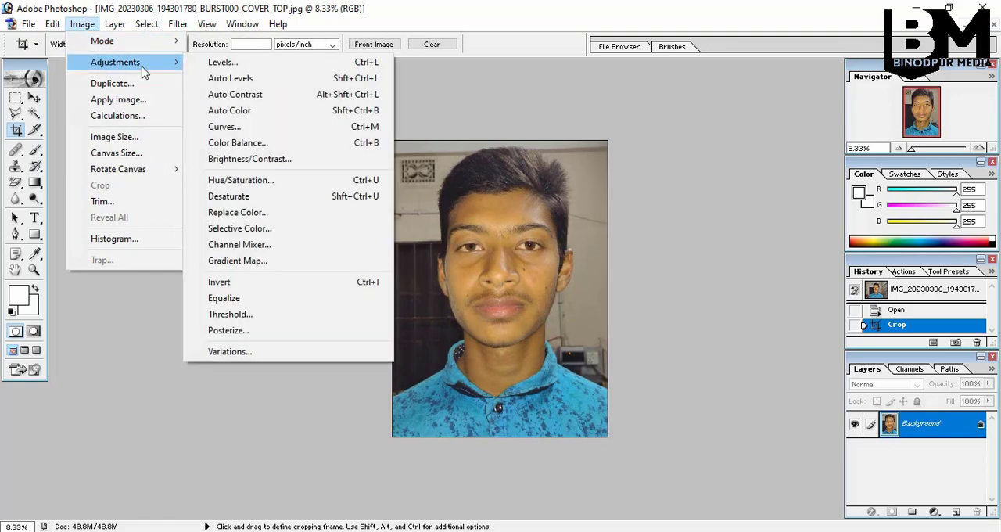
left_click(266, 159)
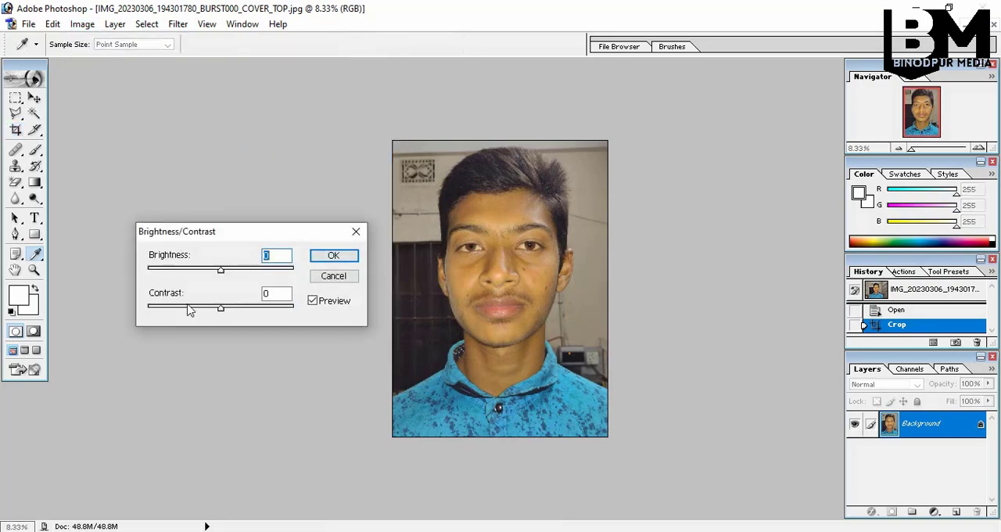
left_click(236, 308)
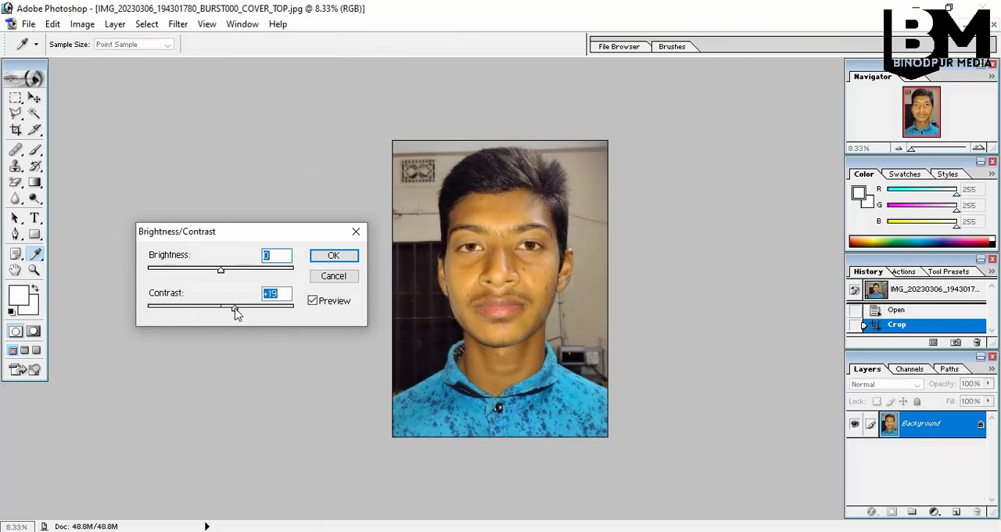
left_click(232, 269)
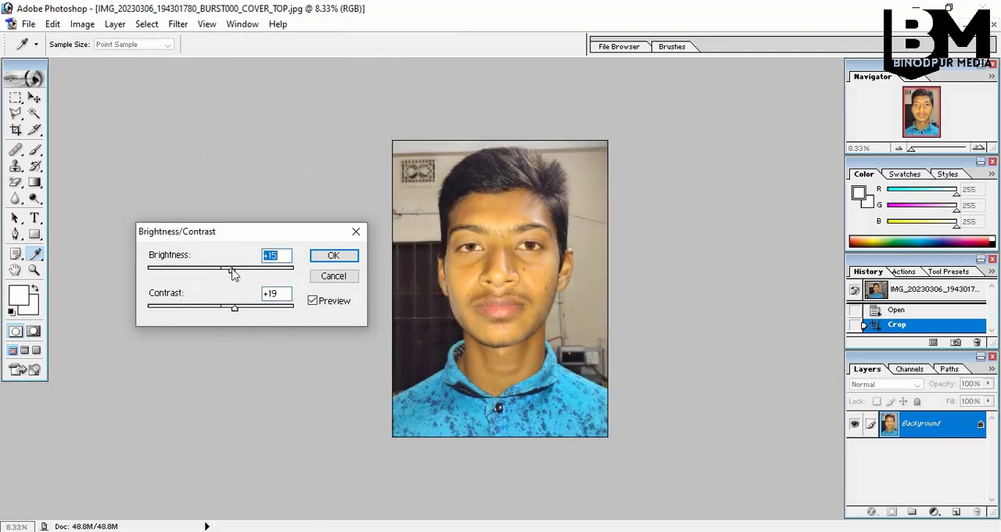
left_click_drag(235, 272, 238, 271)
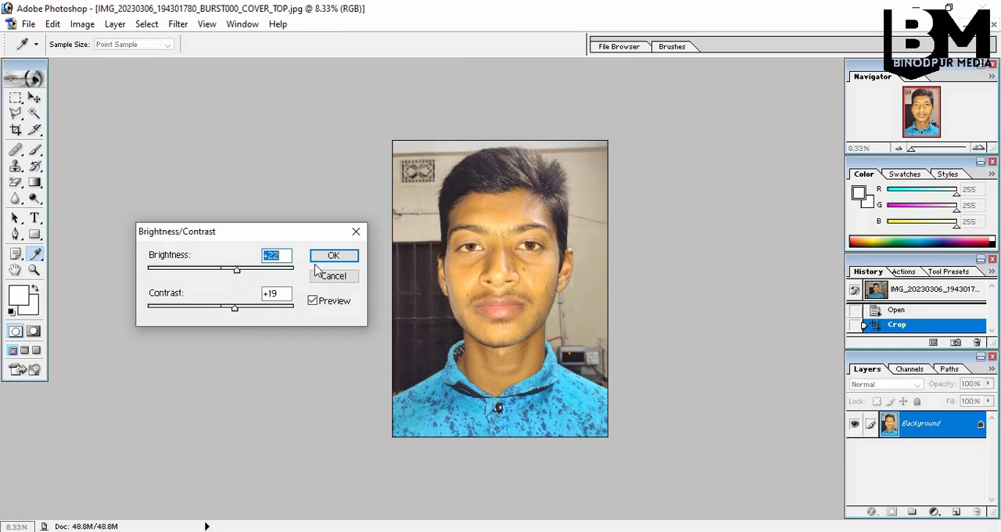
left_click(334, 258)
key("c")
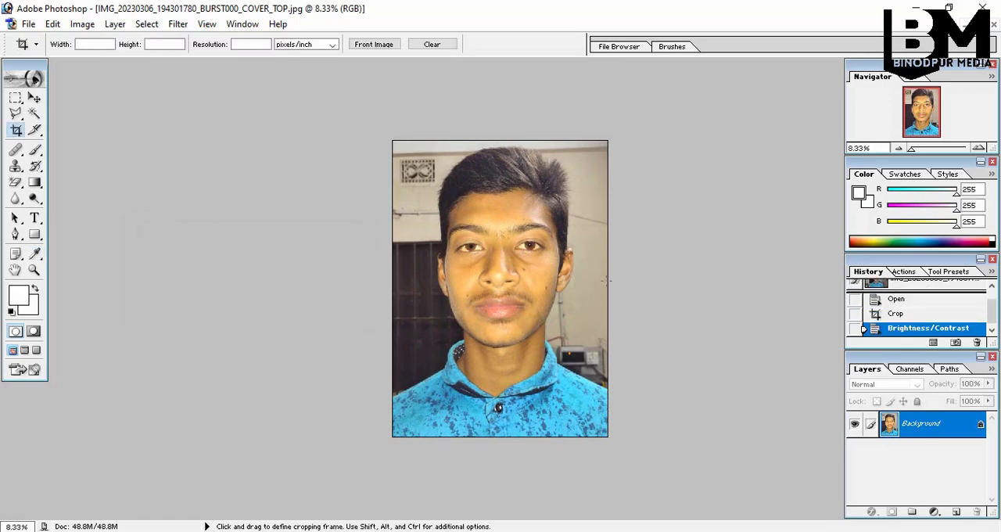
Examine the forehead and the edge of the hair against the wall at up to 400% magnification
key("ctrl+plus")
key("ctrl+0")
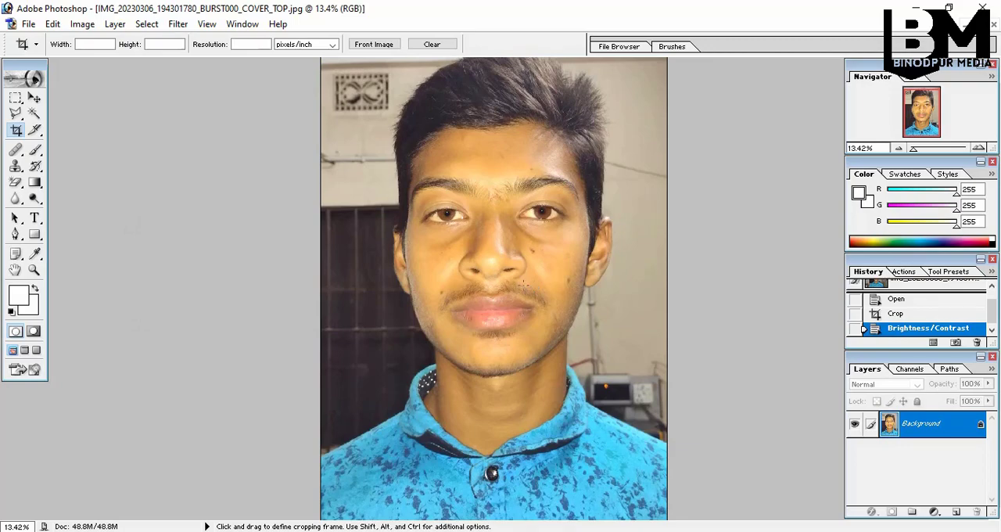
left_click(563, 251, "ctrl")
left_click(564, 250, "ctrl")
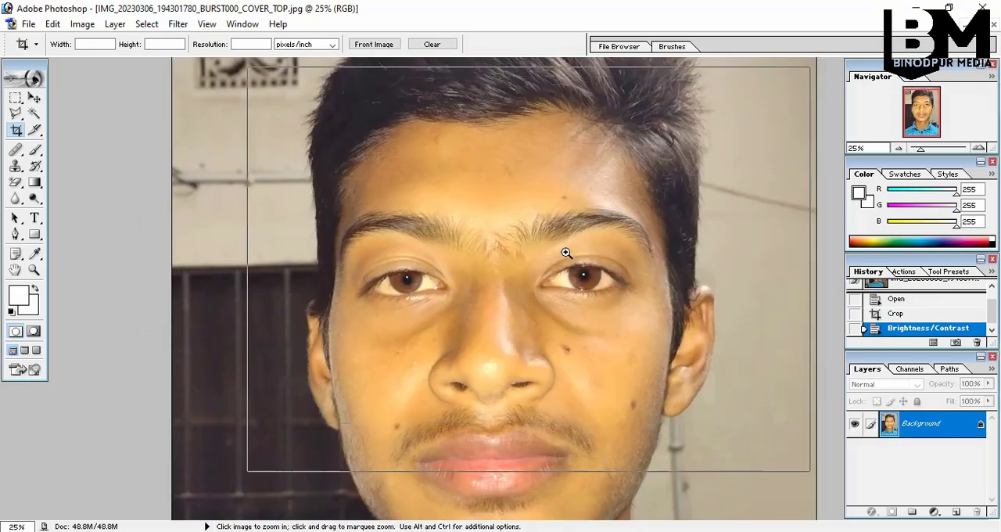
left_click(568, 254, "ctrl")
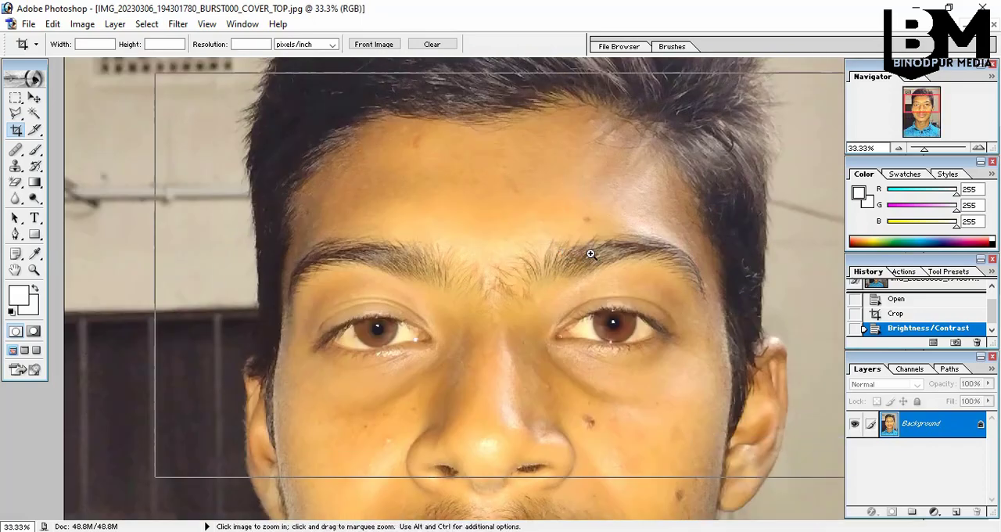
left_click(592, 253, "ctrl")
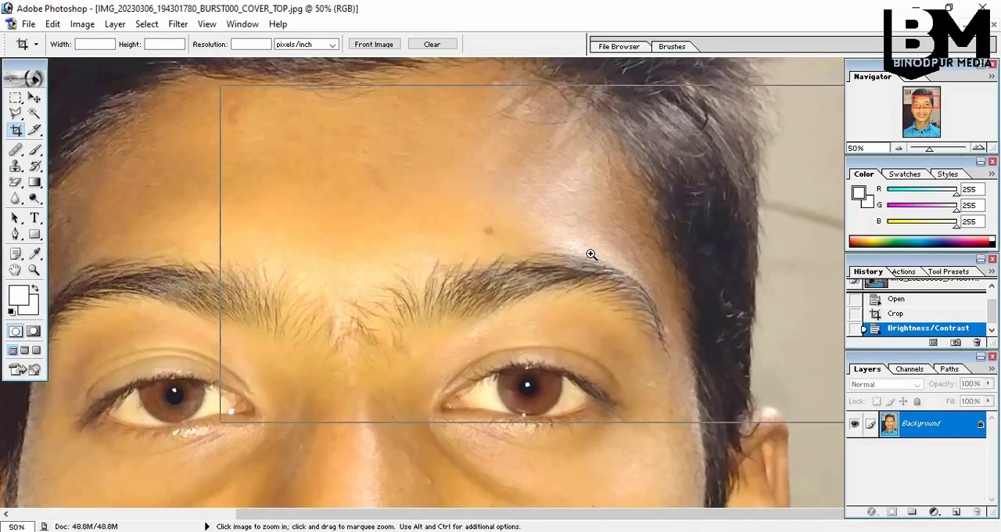
left_click(591, 253, "ctrl")
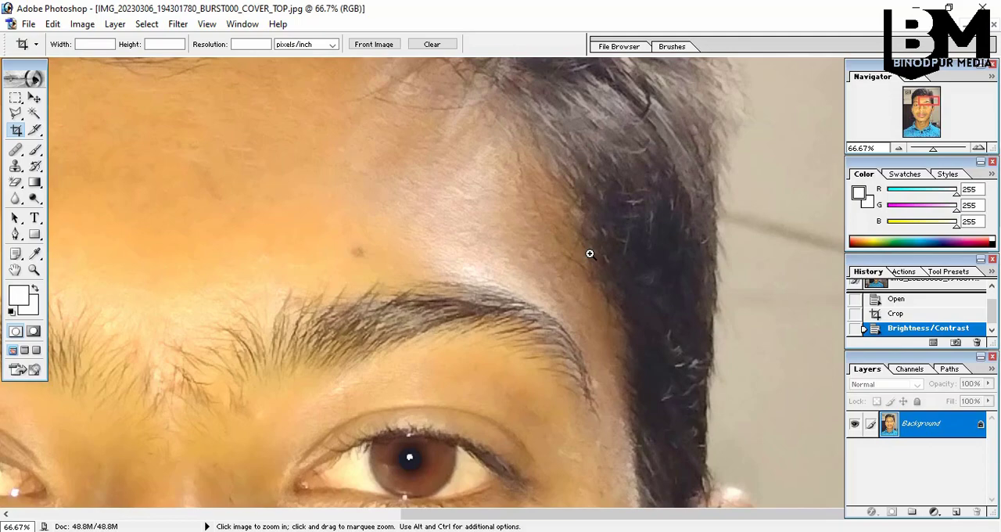
left_click(590, 254, "ctrl")
left_click(589, 254, "ctrl")
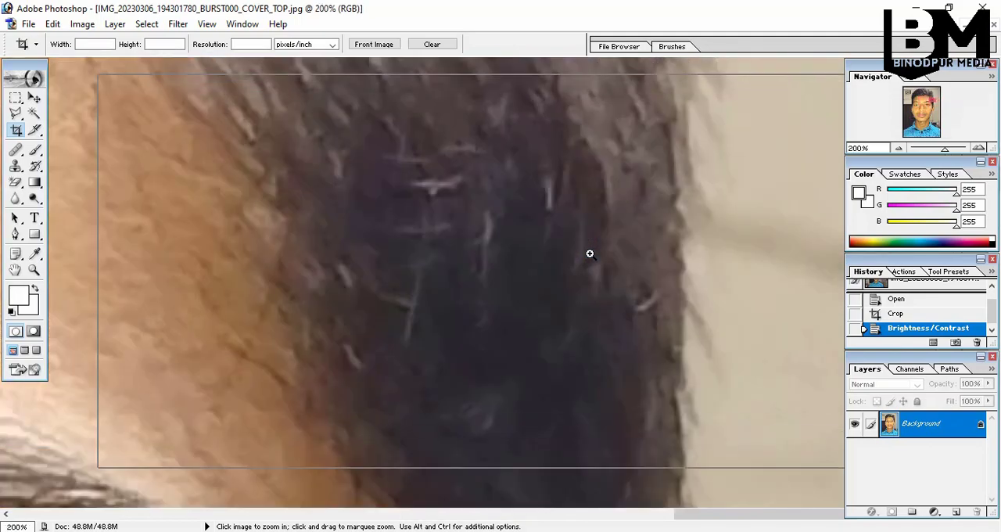
left_click(589, 254, "ctrl")
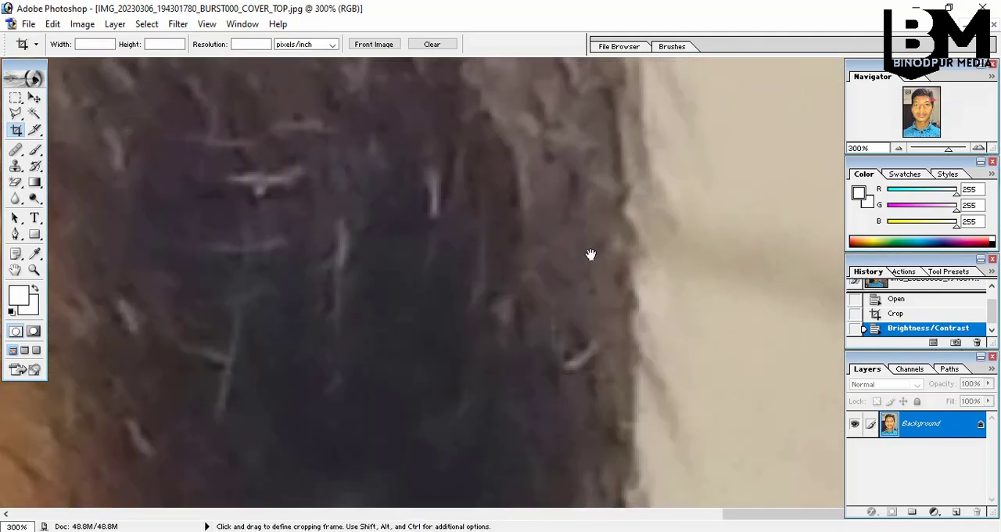
left_click(589, 253, "ctrl")
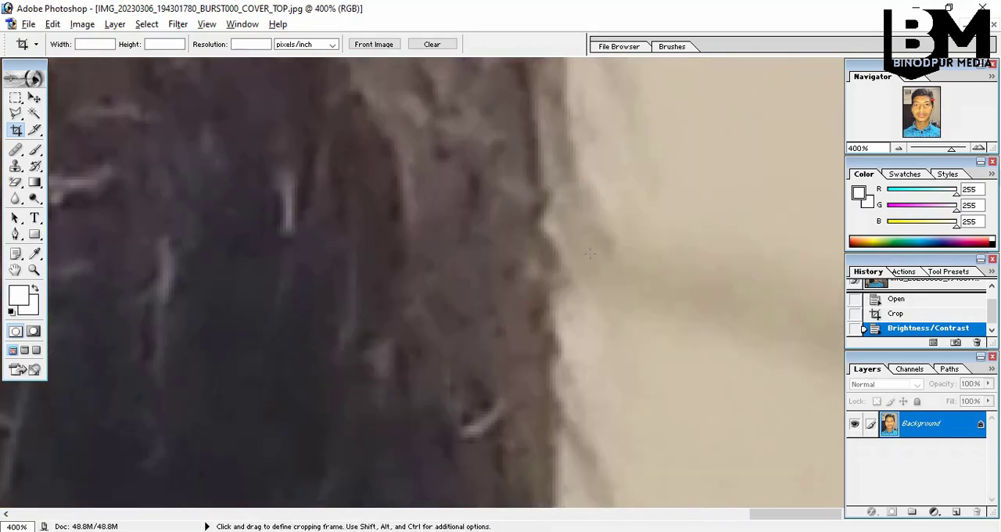
left_click(590, 253, "ctrl+alt")
left_click(590, 254, "ctrl+alt")
left_click(590, 253, "ctrl+alt")
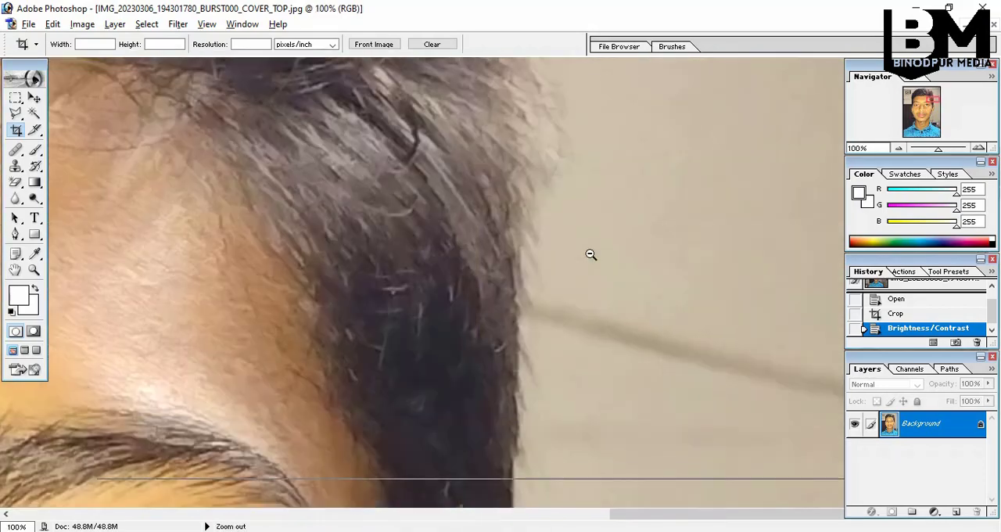
left_click(589, 253, "ctrl+alt")
left_click(590, 253, "ctrl+alt")
left_click(589, 253, "ctrl+alt")
left_click(589, 253, "ctrl+alt")
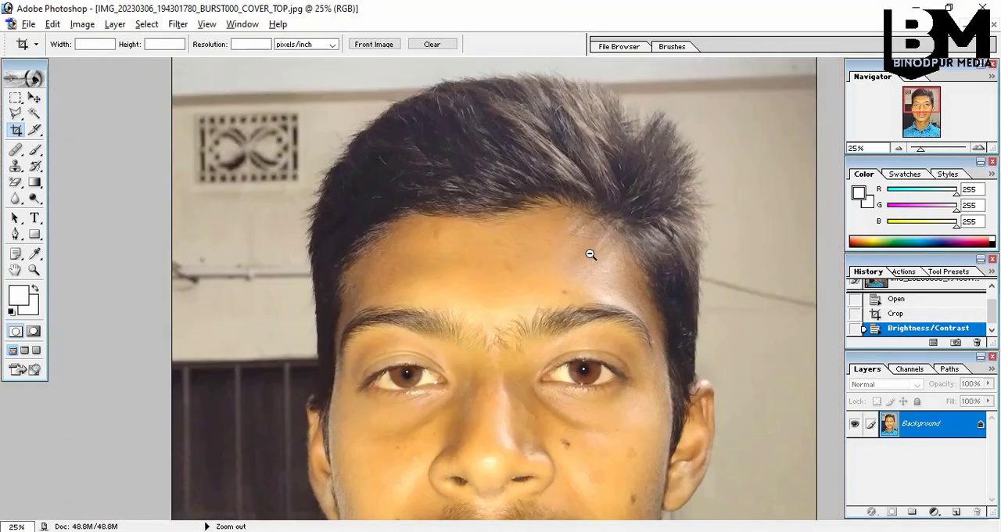
left_click(590, 253, "ctrl+alt")
left_click(590, 254, "ctrl+alt")
left_click(590, 254, "ctrl+alt")
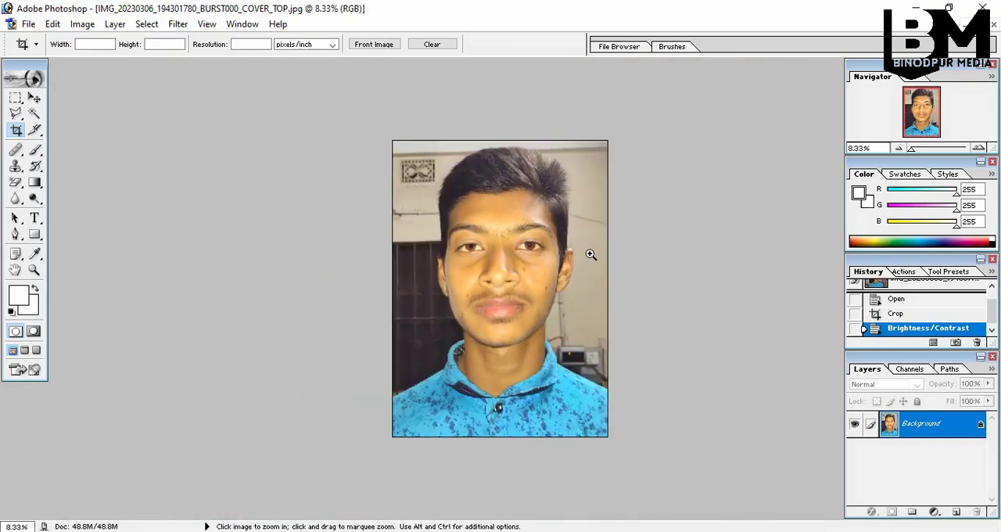
Inspect the skin around the eyes, nose and cheeks for spots at up to 50% magnification
left_click(590, 254, "ctrl")
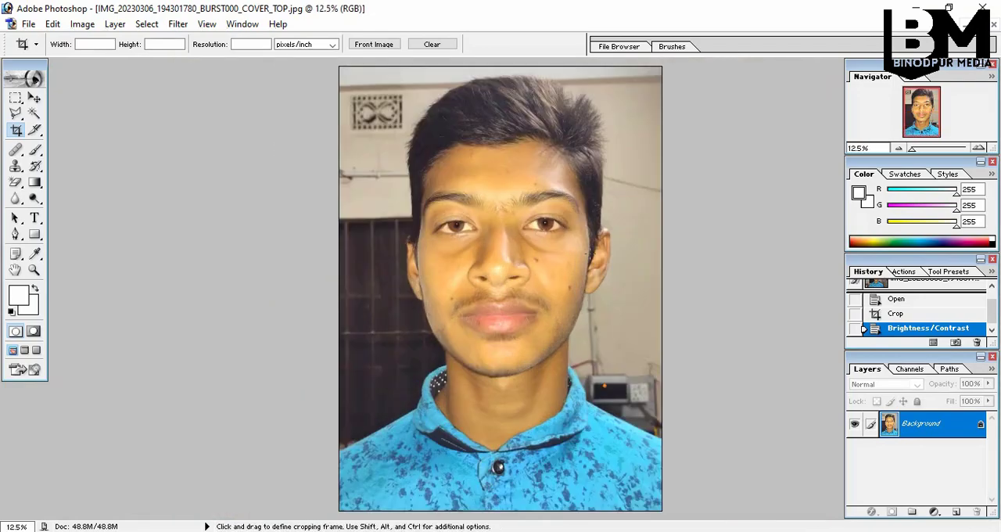
left_click(589, 254, "ctrl")
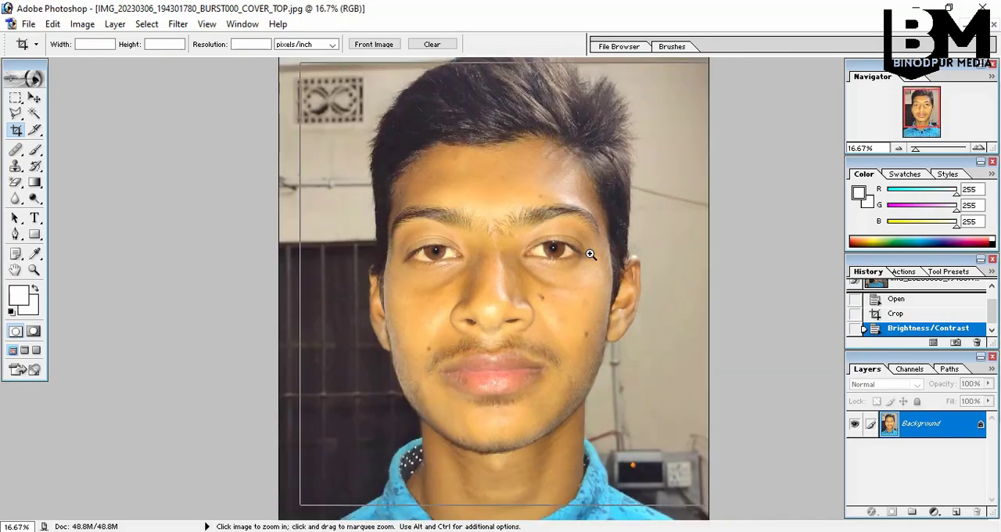
left_click(590, 253, "ctrl")
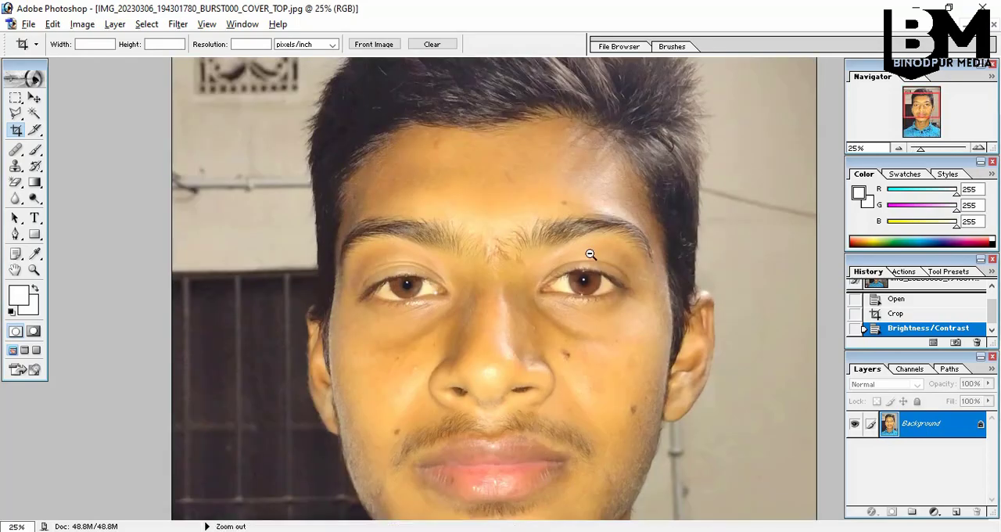
left_click(589, 254, "ctrl+alt")
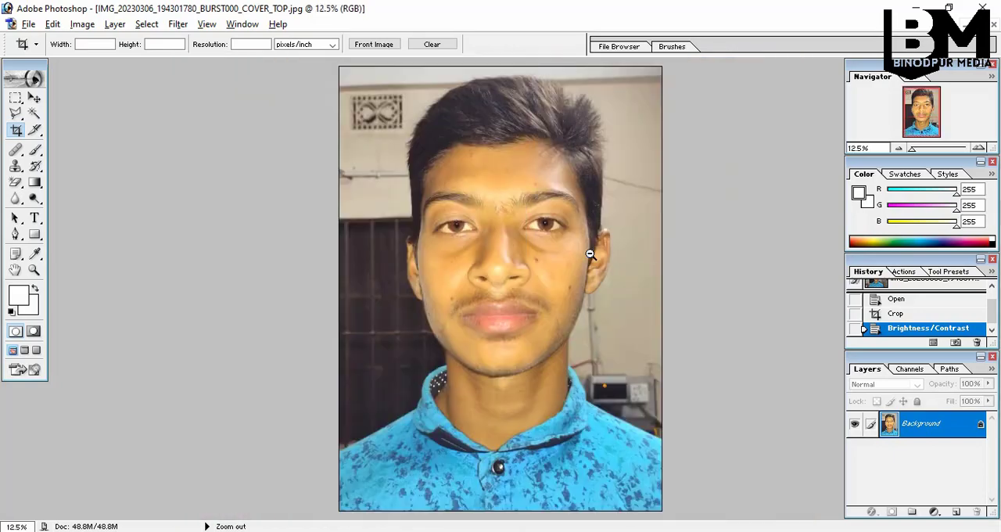
left_click(589, 253, "ctrl+alt")
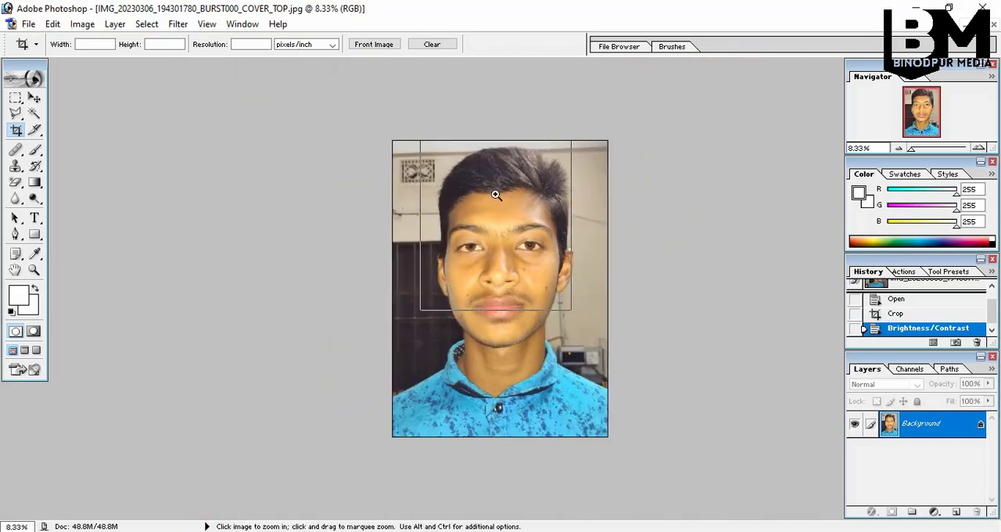
left_click(496, 193, "ctrl")
left_click(495, 193, "ctrl")
left_click(495, 194, "ctrl")
scroll(496, 196, "down", 2)
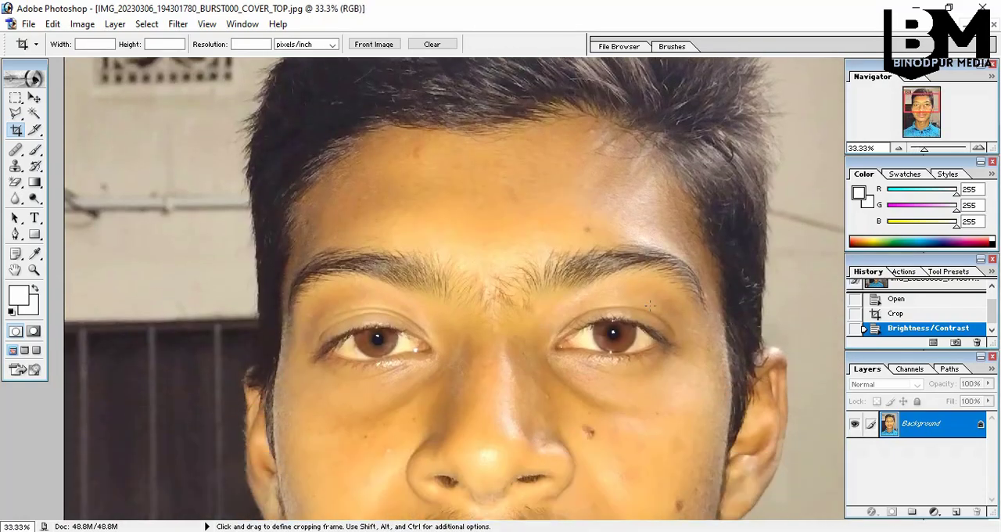
left_click(615, 395, "ctrl")
scroll(585, 291, "down", 2)
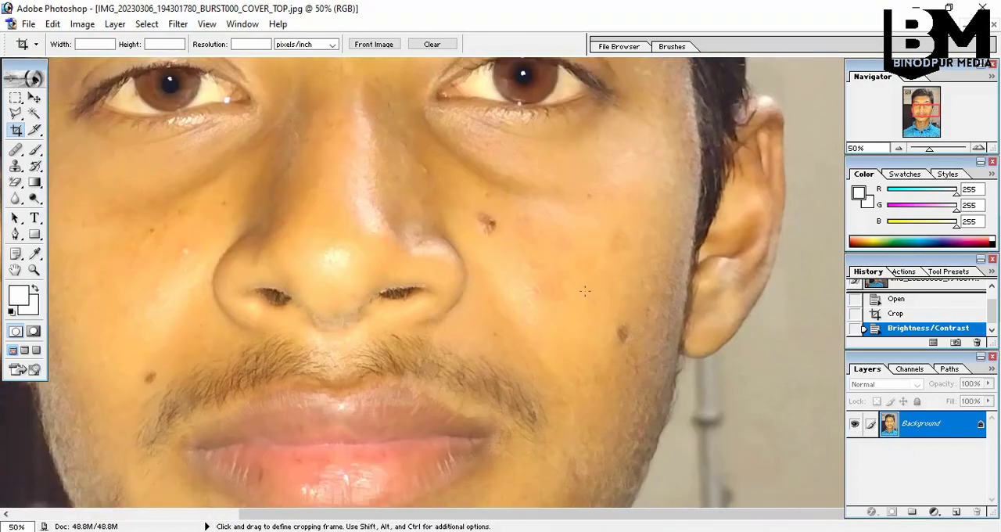
scroll(516, 285, "up", 5)
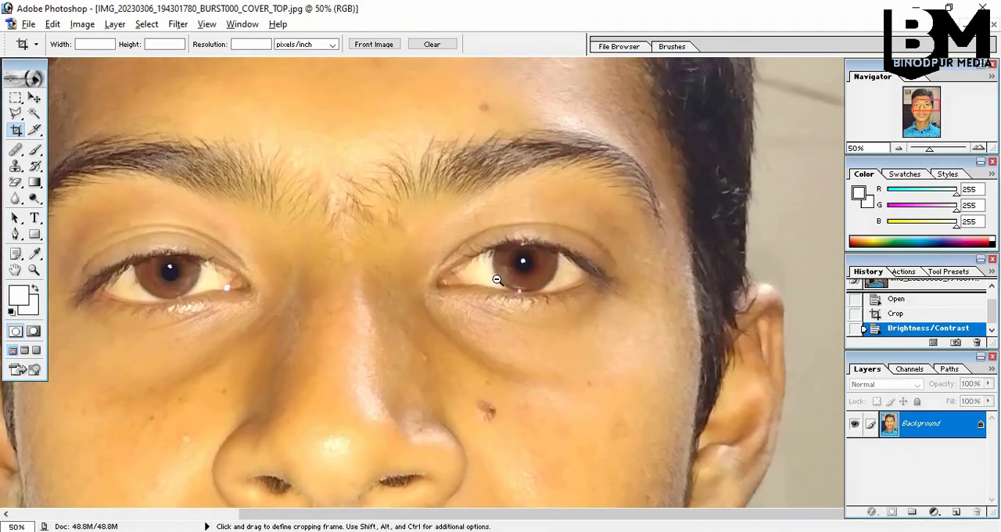
left_click(497, 279, "ctrl+alt")
left_click(497, 278, "ctrl+alt")
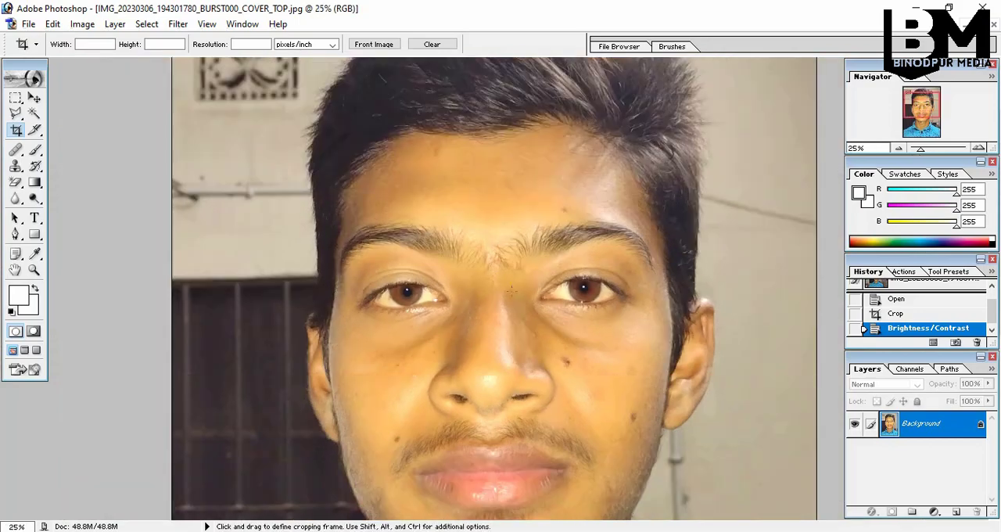
Try to cover the spot beside the mouth corner with clean cheek skin, using the Clone Stamp at brush size 1000
key("ctrl+minus")
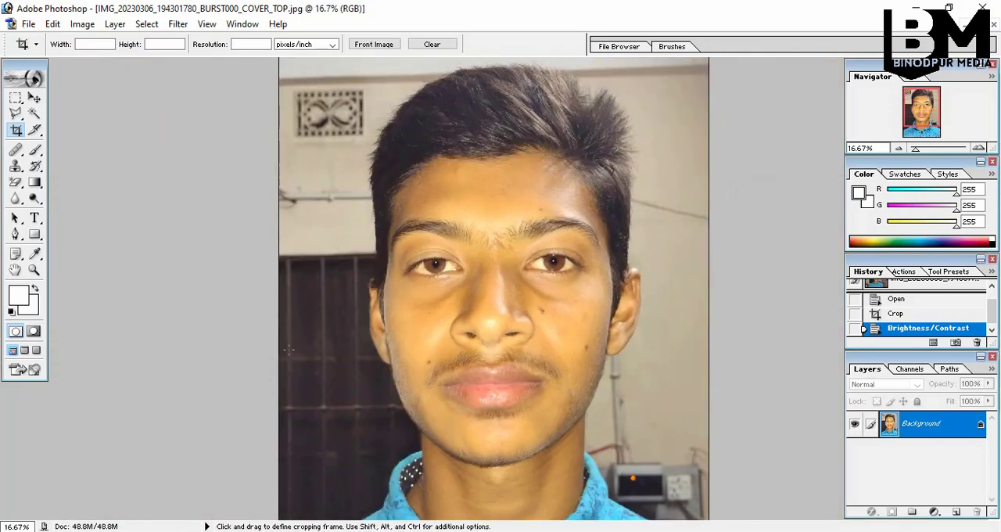
left_click(16, 166)
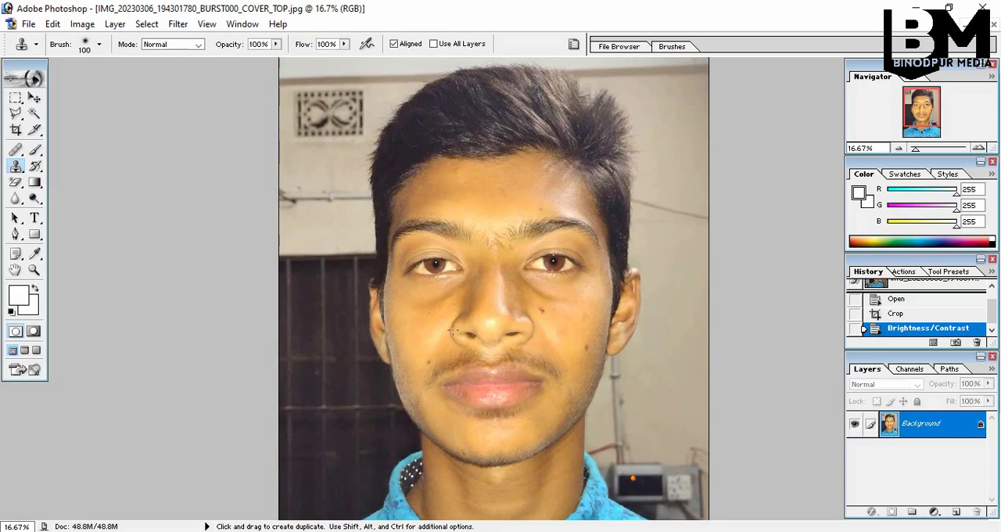
left_click(424, 337, "alt")
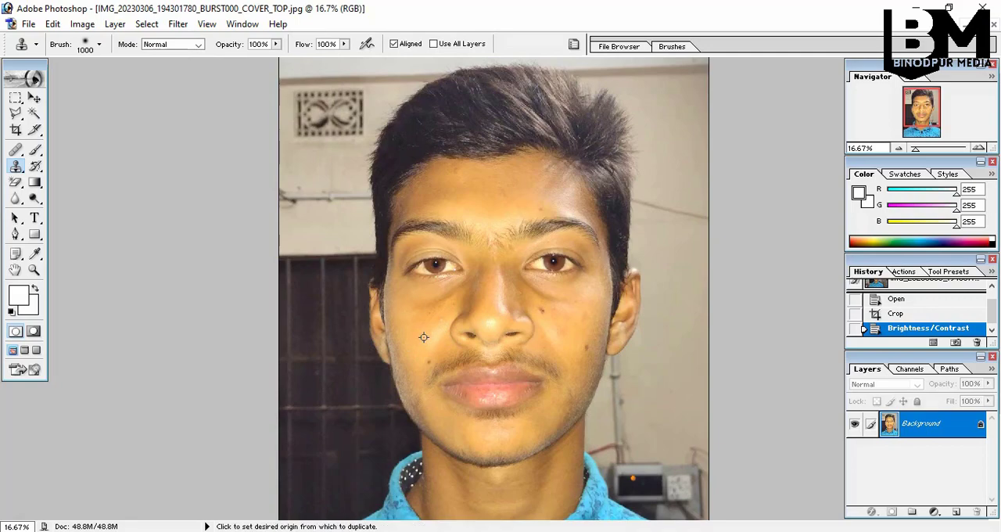
left_click(466, 356)
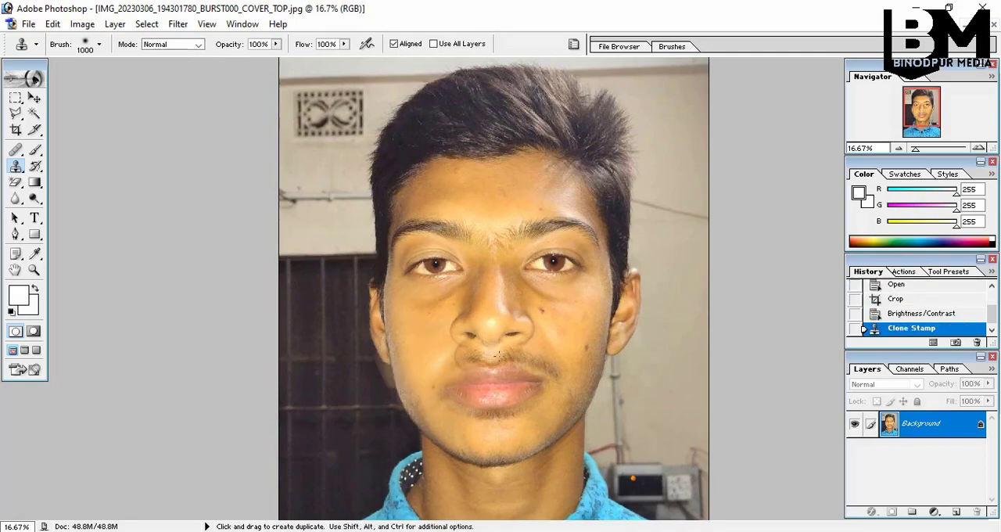
key("ctrl+z")
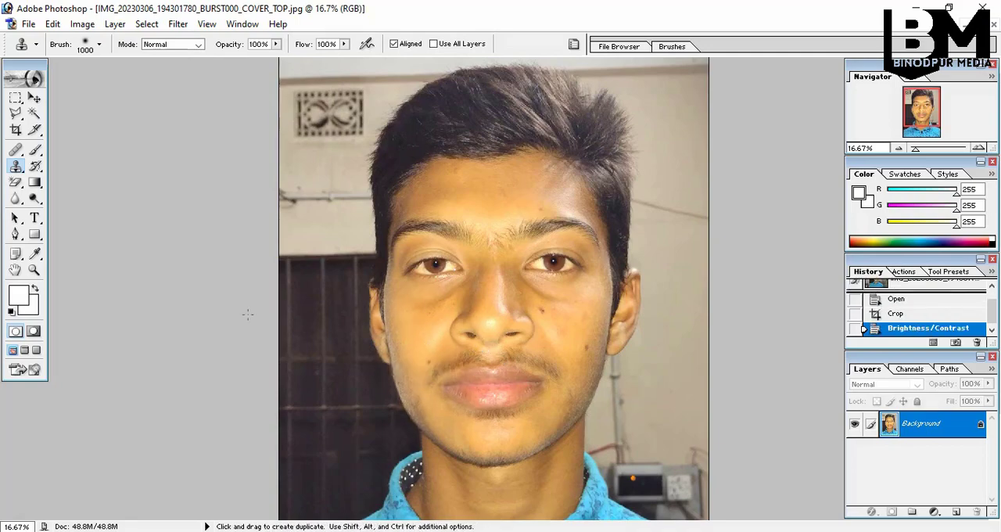
Dab the dark spot beside the moustache on the photo's left side with the Healing Brush at size 5
left_click(15, 151)
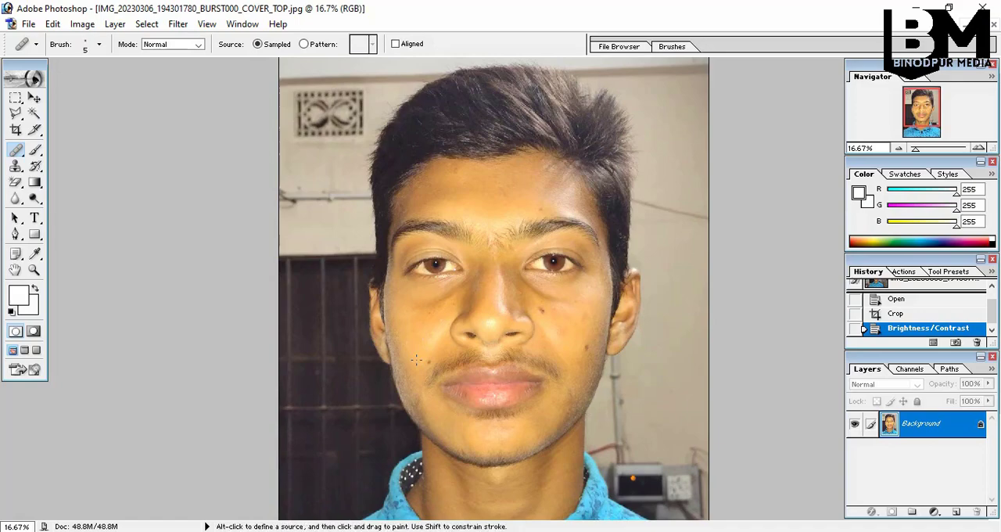
left_click(419, 360)
left_click(422, 359)
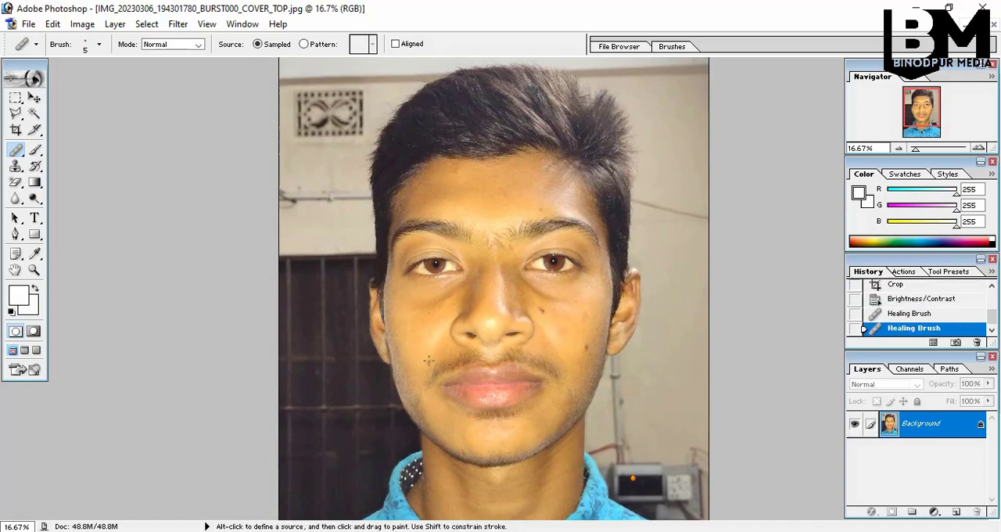
left_click(426, 358)
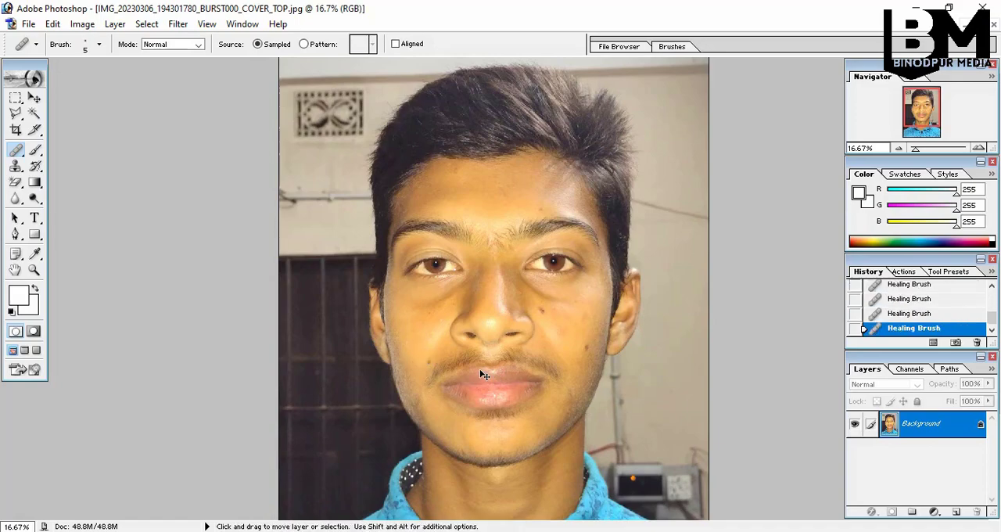
left_click(463, 369, "ctrl")
left_click(464, 368, "ctrl")
left_click(464, 367, "ctrl")
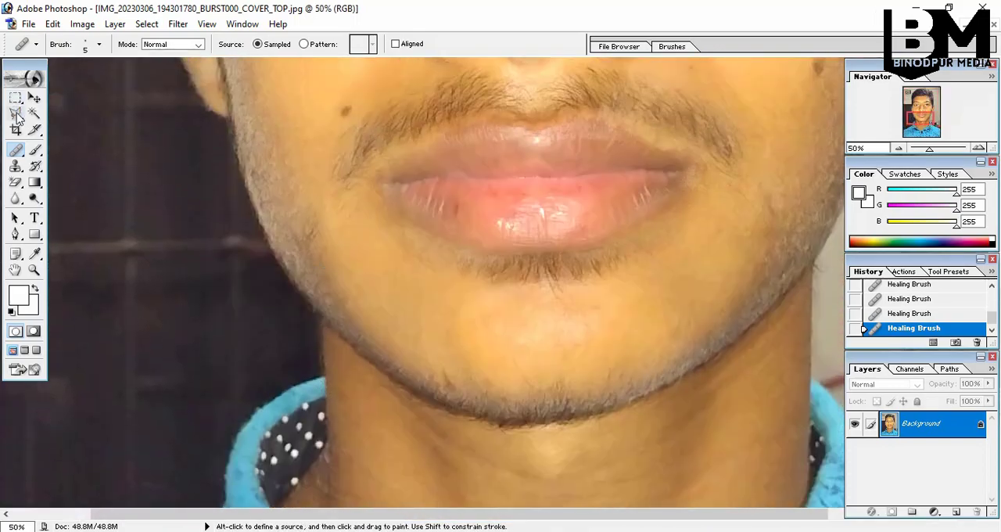
left_click(16, 150)
left_click(18, 154)
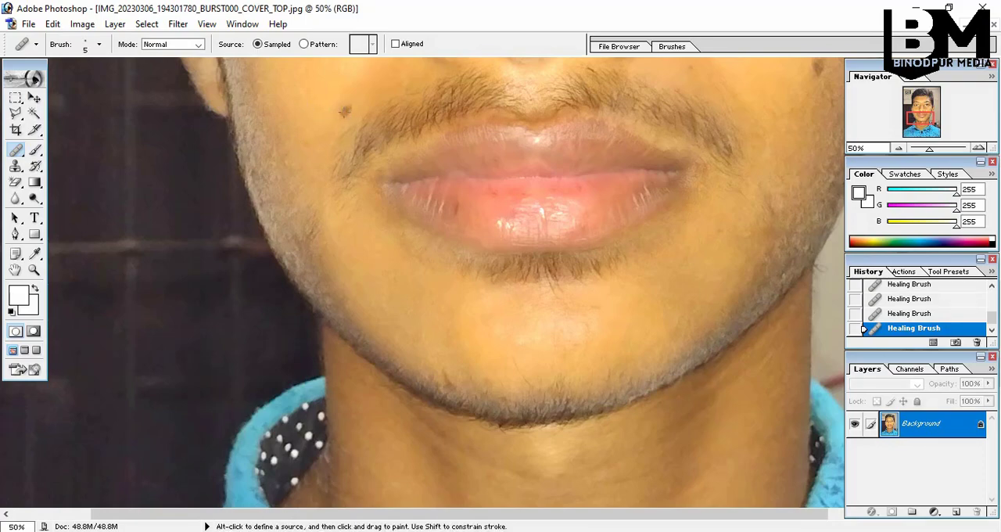
left_click(337, 149, "alt")
left_click(337, 149, "alt")
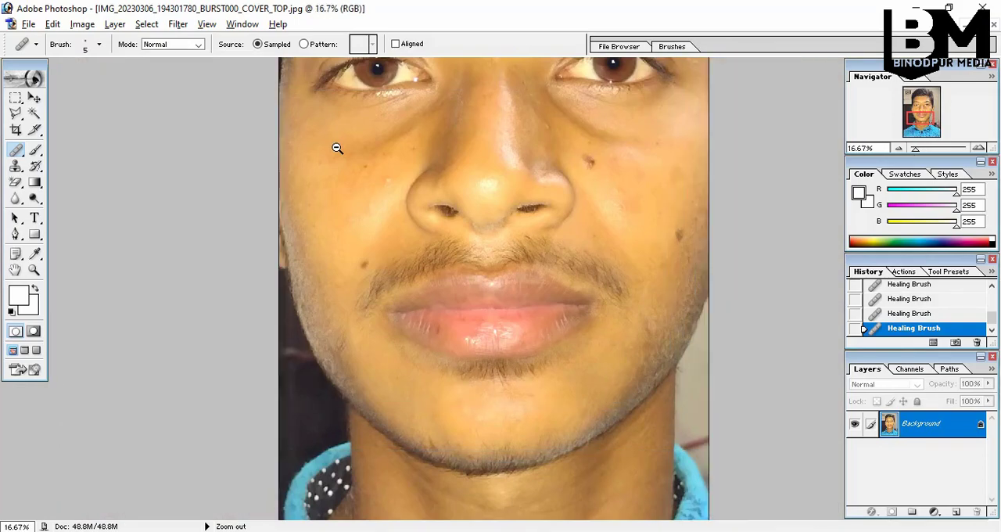
left_click(346, 149, "alt")
left_click(348, 147, "alt")
left_click(28, 24)
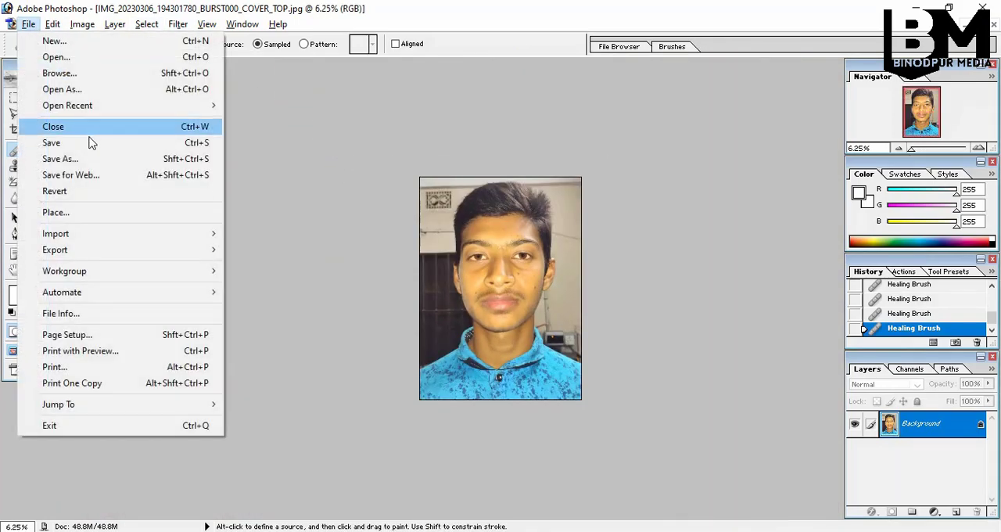
left_click(54, 158)
left_click(42, 116)
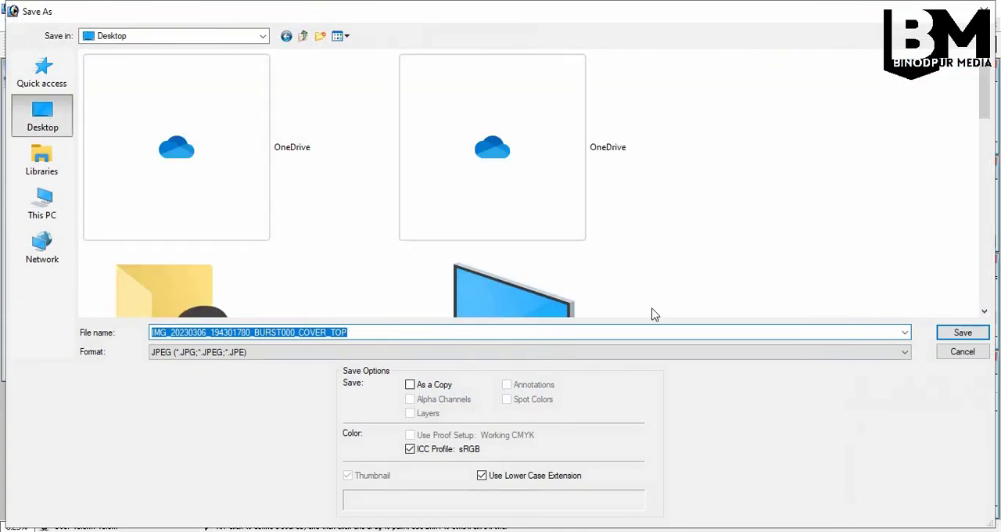
left_click(984, 10)
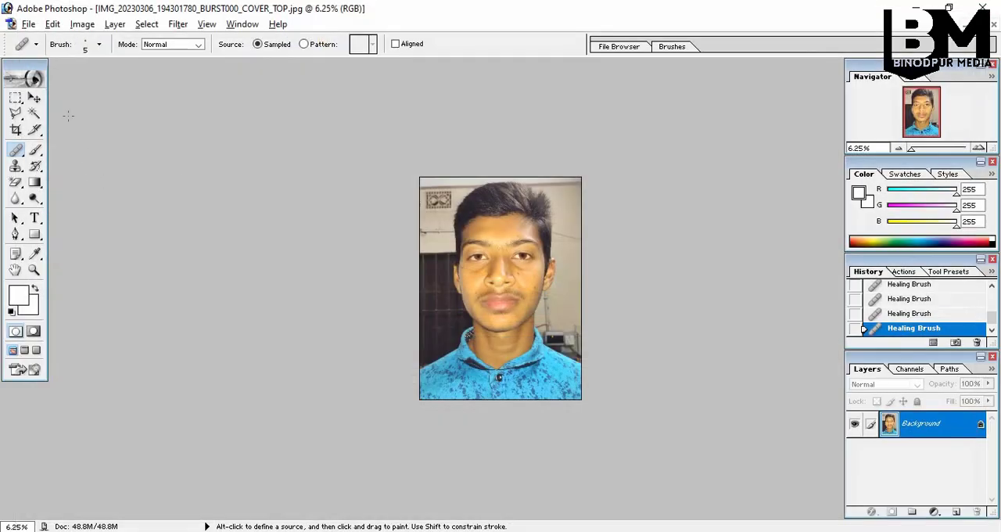
Save the photo to the Desktop under its existing name as a baseline standard JPEG at maximum quality 12
left_click(29, 25)
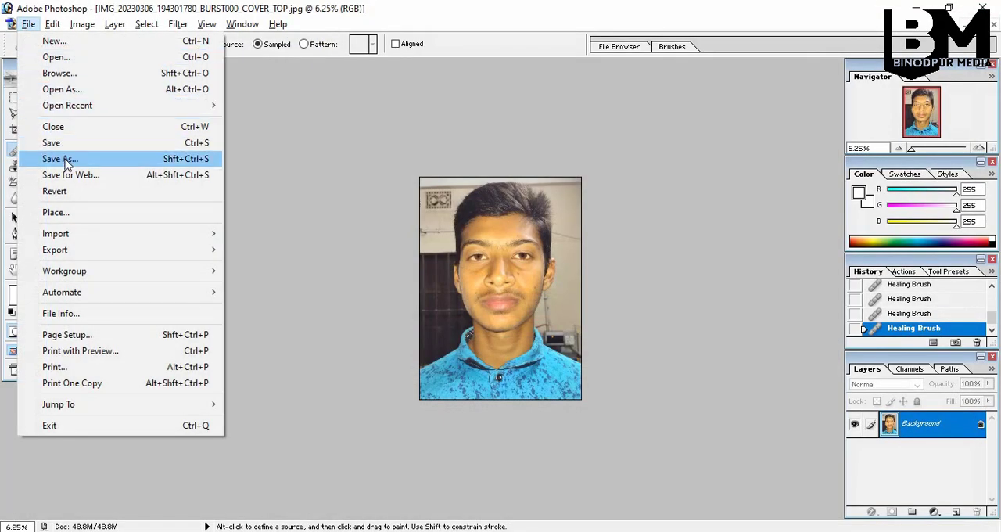
left_click(65, 159)
left_click(65, 129)
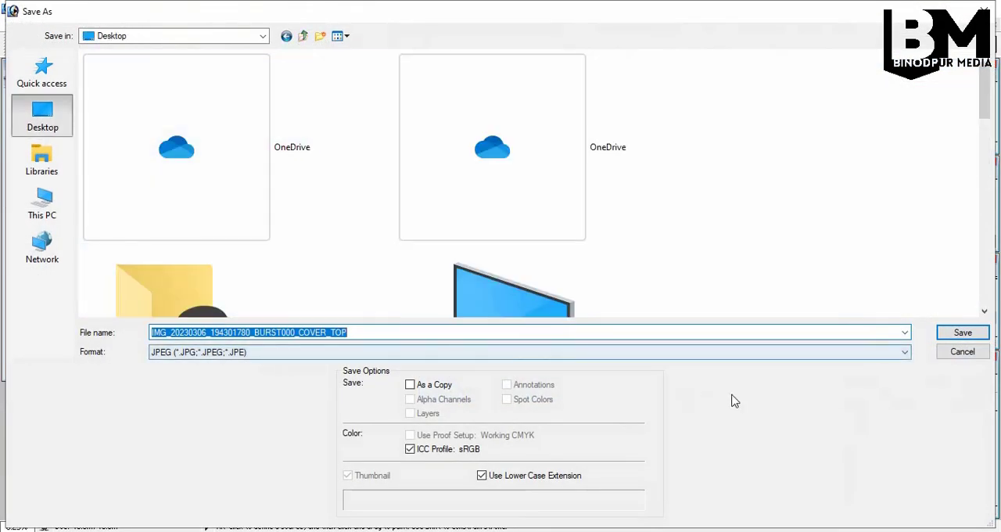
left_click(963, 332)
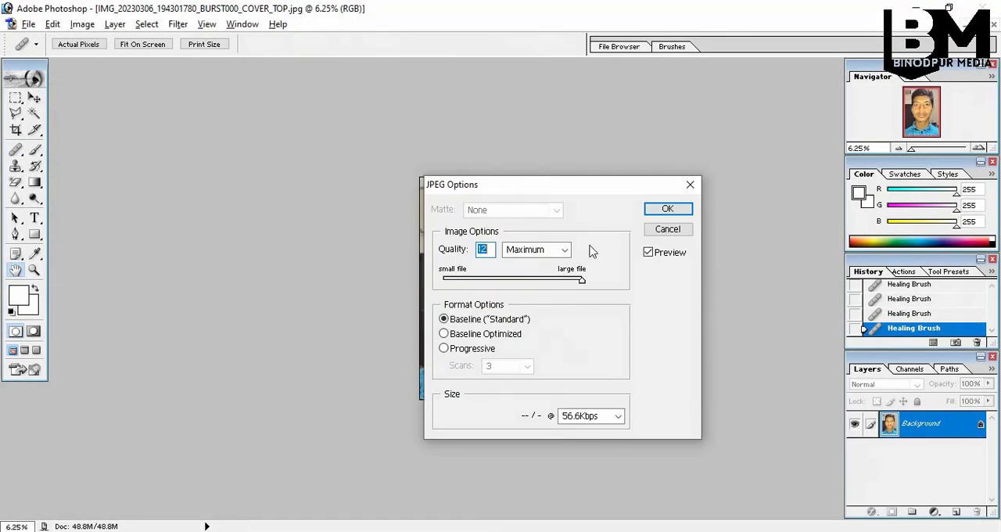
left_click(667, 209)
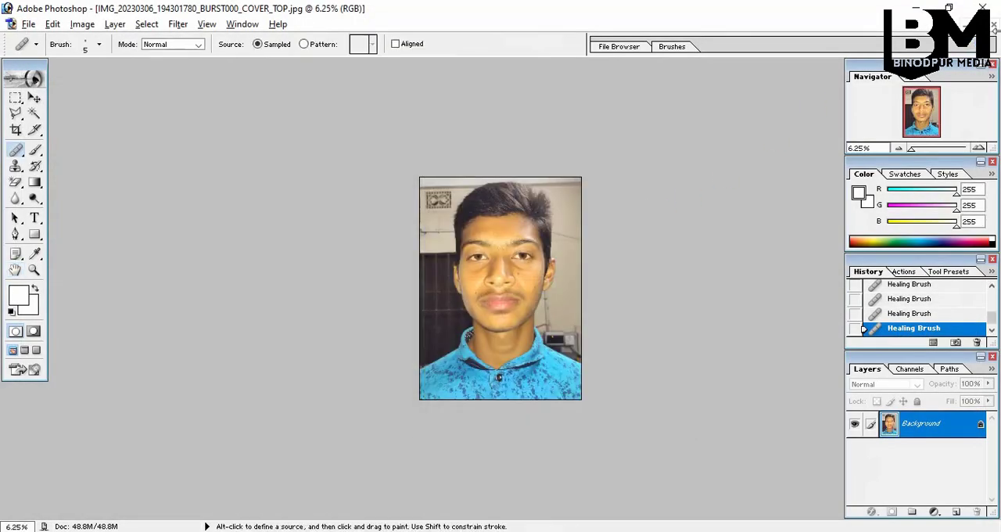
Close the photo and reopen IMG_20230306_194301780_BURST000_COVER_TOP.jpg from the Desktop in a maximised window
left_click(994, 27)
double_click(494, 222)
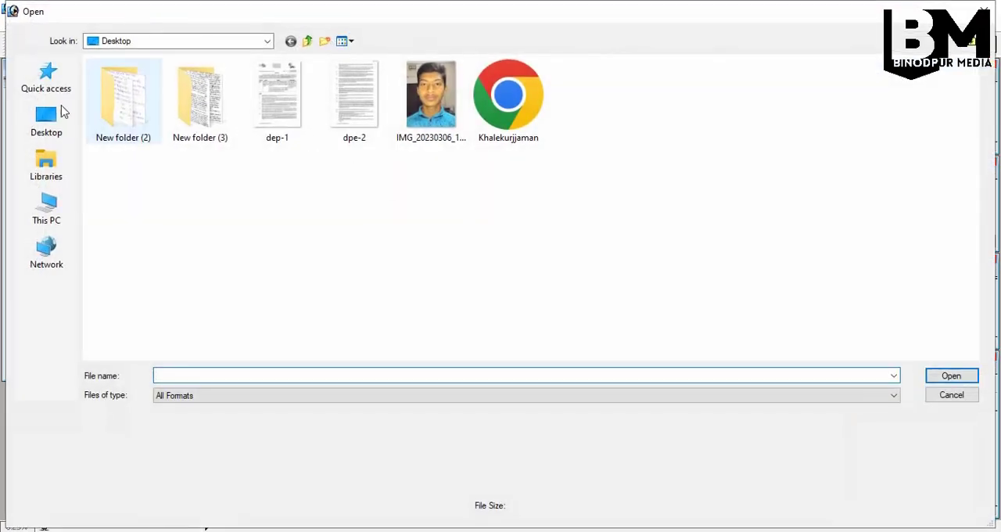
double_click(413, 109)
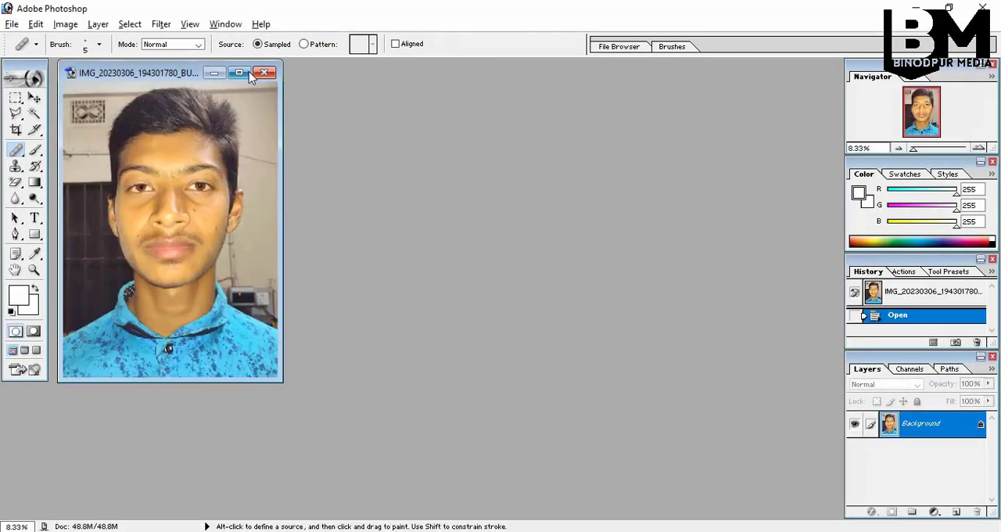
left_click(247, 72)
Sample the cheek skin near the spot above the mouth corner and dab the spot with the size 5 Healing Brush
left_click(415, 224)
left_click(417, 224)
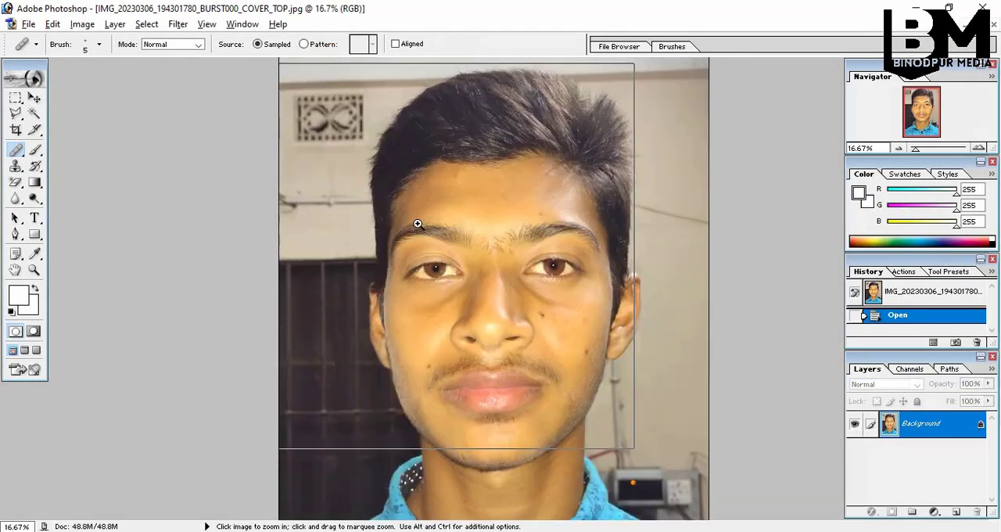
left_click(417, 223)
left_click(418, 223)
scroll(430, 241, "down", 4)
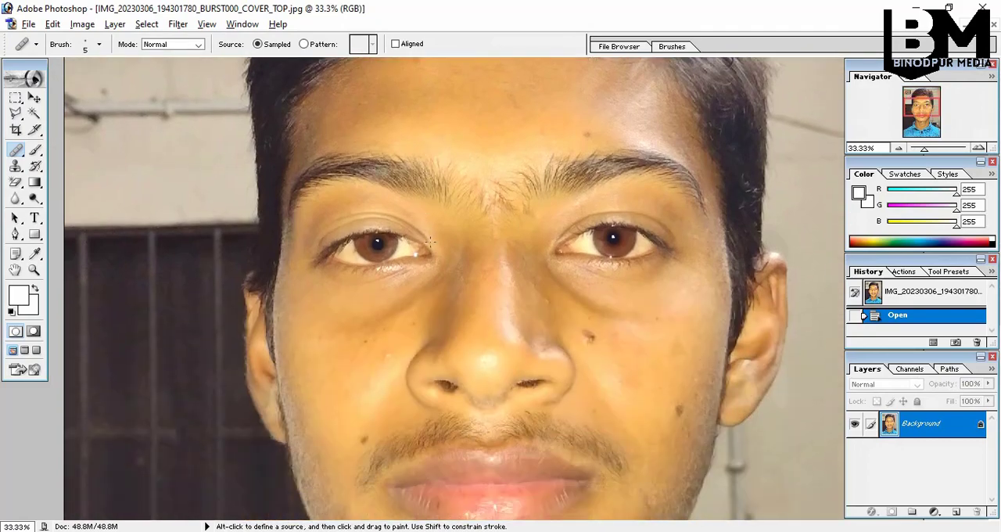
scroll(430, 242, "down", 10)
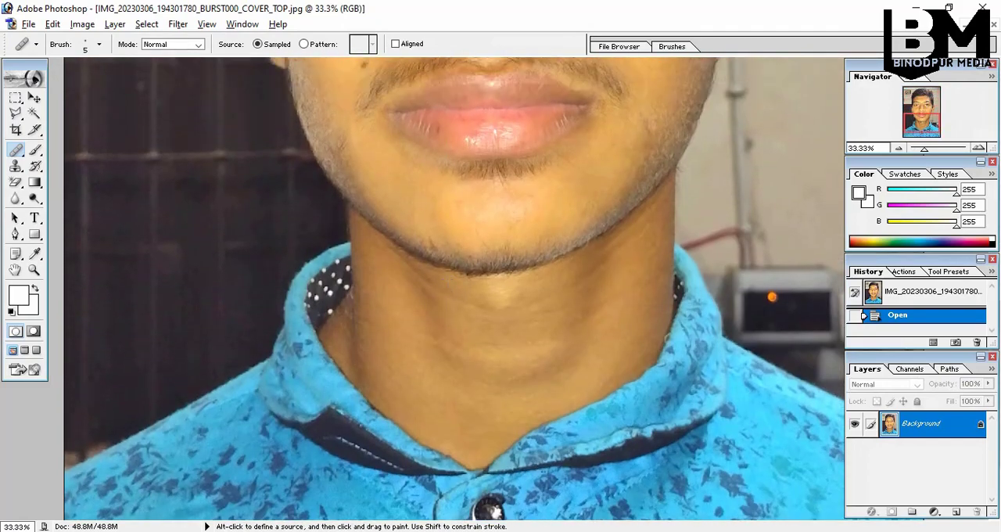
scroll(454, 289, "up", 1)
scroll(454, 288, "up", 1)
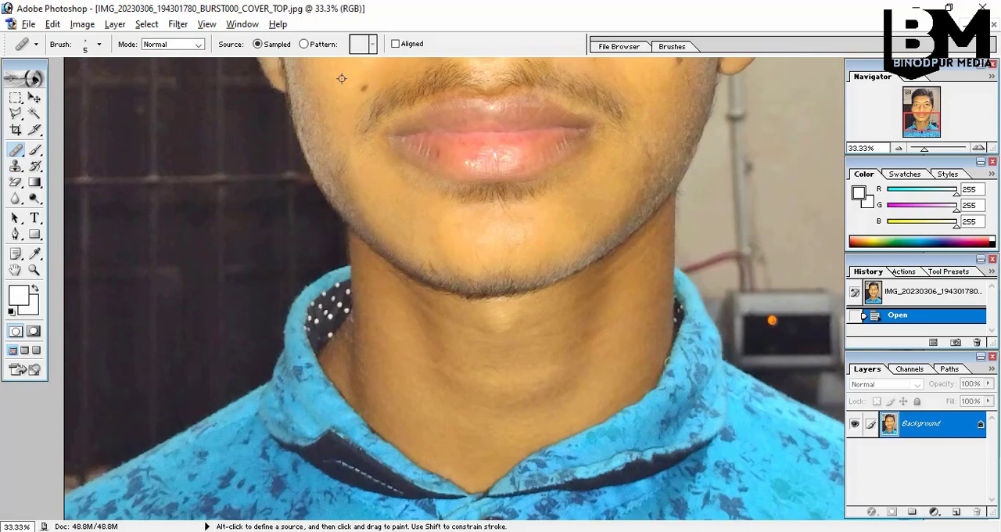
left_click(363, 89)
left_click(363, 88)
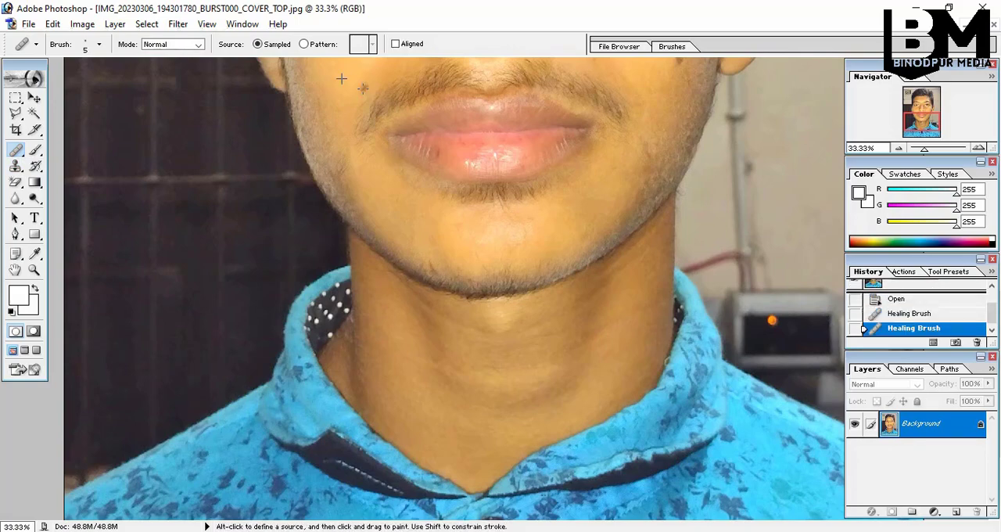
left_click(363, 89)
left_click(363, 89)
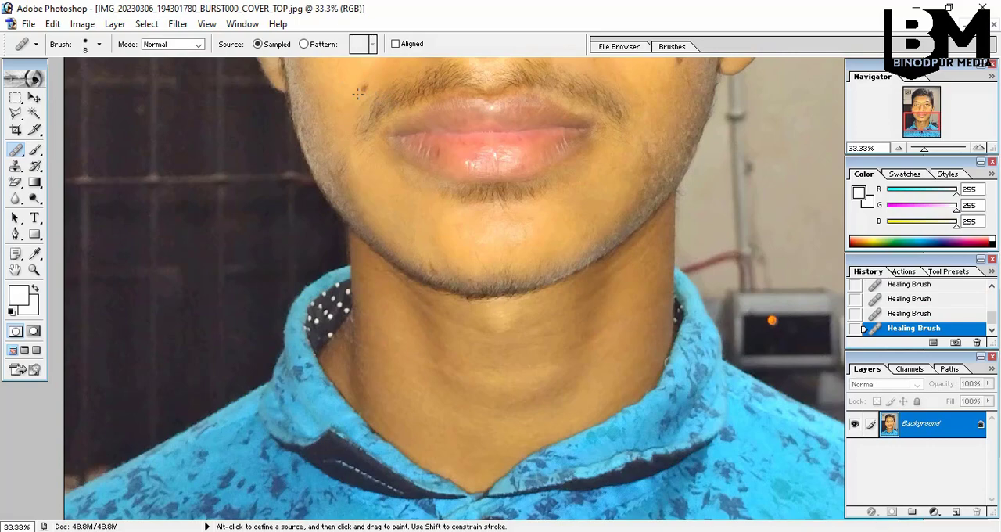
Enlarge the Healing Brush to size 20, resample the skin beside the spot above the mouth corner, and heal the spot away
key("bracketright")
key("bracketright")
key("bracketright")
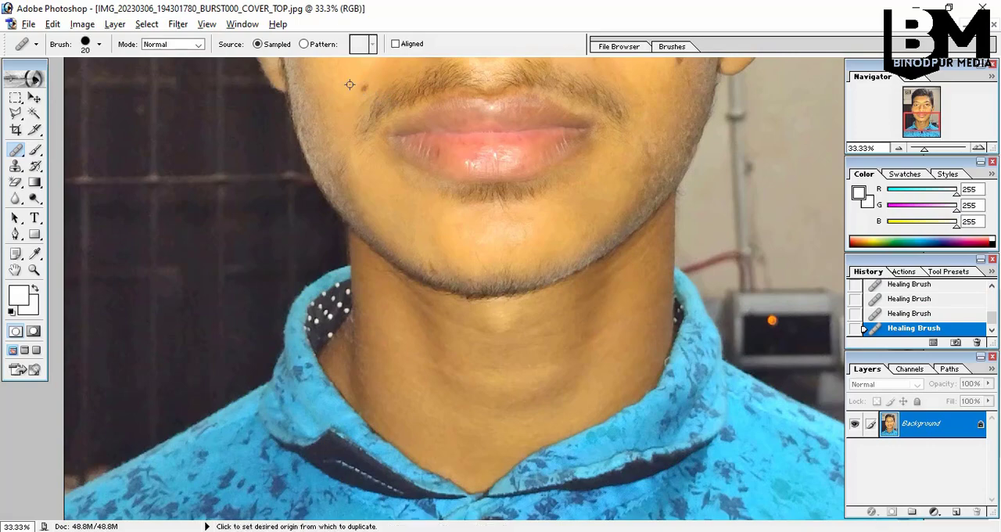
left_click(345, 84, "alt")
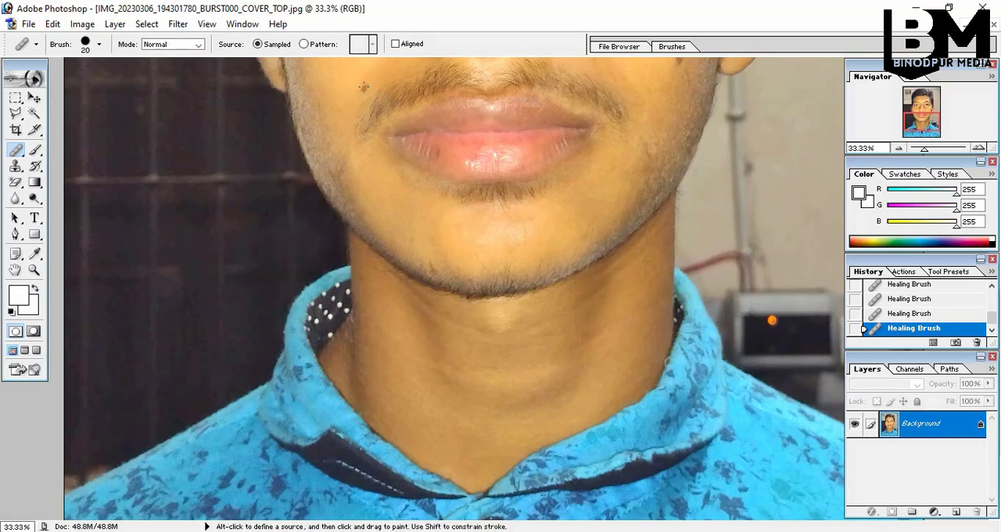
left_click(364, 87)
left_click(366, 88)
left_click(363, 86)
left_click(361, 87)
left_click(363, 86)
left_click(366, 85)
Heal the mole on the cheek near the ear on the photo's right side with the Healing Brush at size 40
scroll(590, 232, "up", 2)
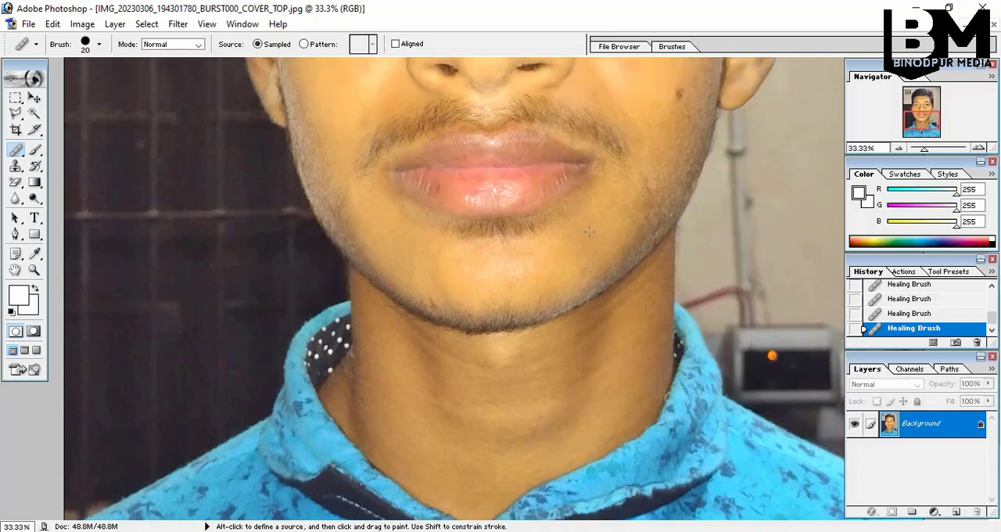
scroll(671, 110, "down", 1)
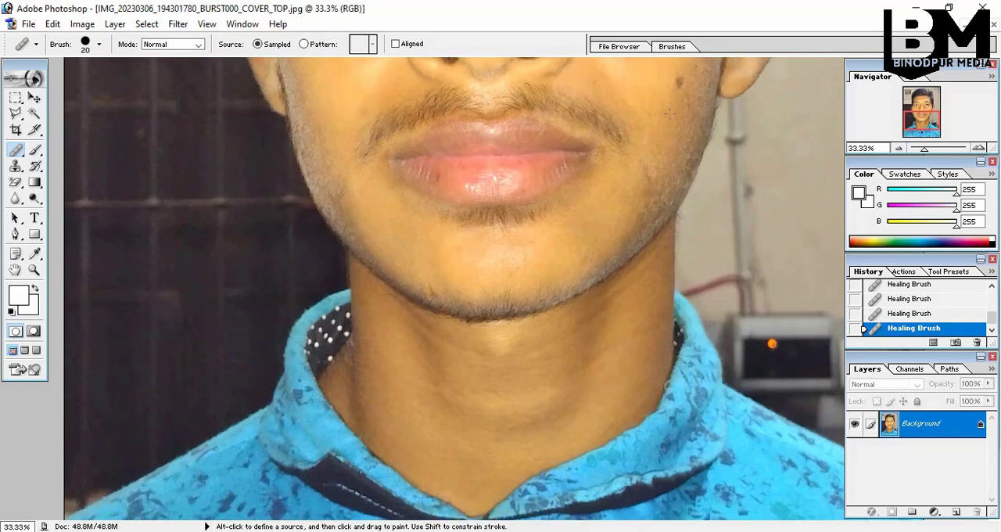
scroll(664, 104, "down", 1)
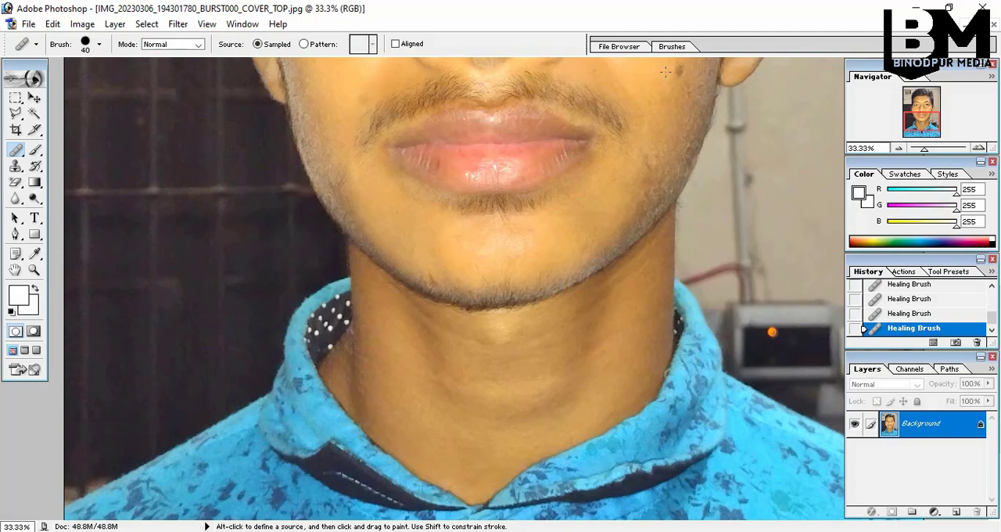
left_click(677, 71)
left_click(677, 68)
left_click(679, 71)
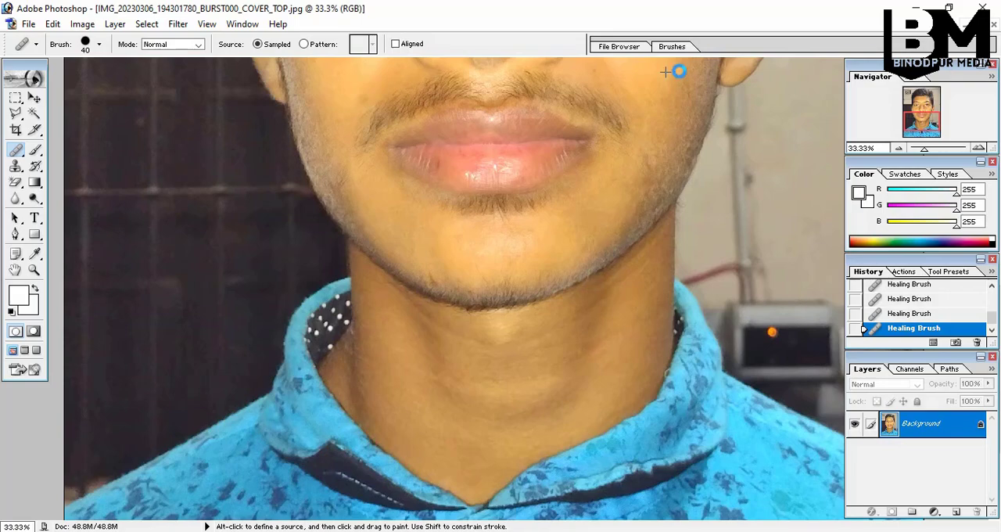
Paint Healing Brush strokes over the cheek and jaw on the photo's left side with the whole portrait in view
left_click(648, 130, "ctrl+alt")
left_click(648, 129, "ctrl+alt")
left_click(647, 130, "ctrl+alt")
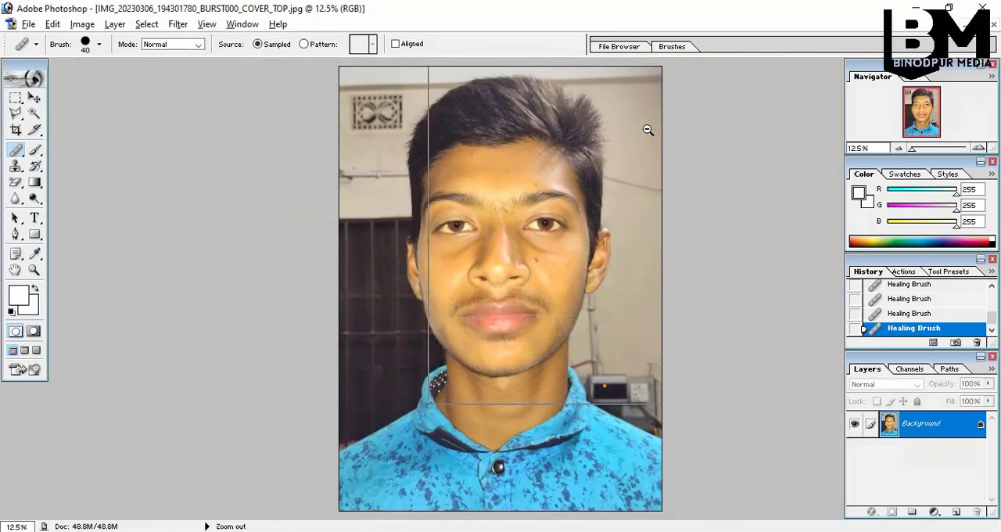
left_click(647, 130, "ctrl+alt")
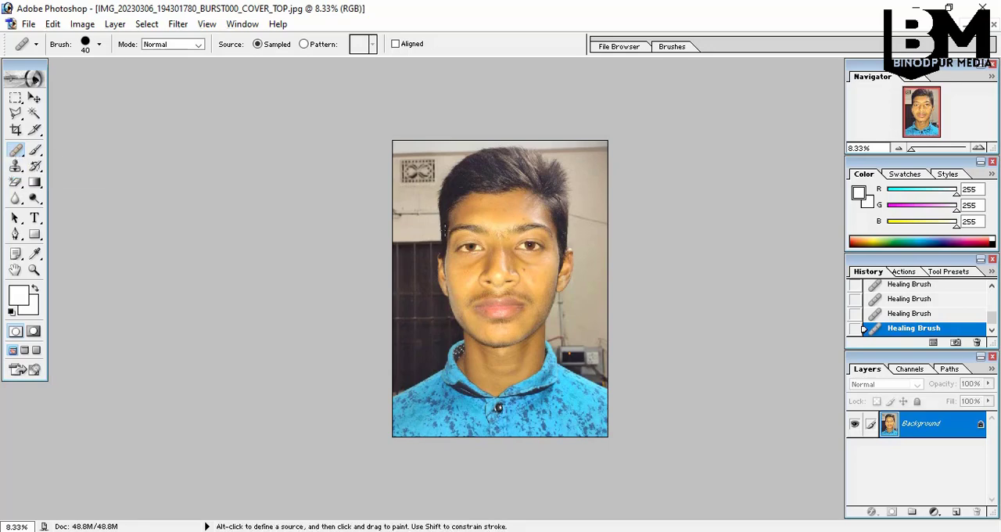
left_click_drag(444, 269, 471, 289)
left_click_drag(479, 334, 473, 318)
Enlarge the Healing Brush to size 1400 and apply it over the eye and cheek on the photo's left side
key("bracketright")
key("bracketright")
key("bracketright")
key("bracketright")
key("bracketright")
key("bracketright")
key("bracketright")
key("bracketright")
key("bracketright")
key("bracketright")
key("bracketright")
key("bracketright")
key("bracketright")
key("bracketright")
key("bracketright")
key("bracketright")
key("bracketright")
key("bracketright")
key("bracketright")
key("bracketright")
left_click(440, 247)
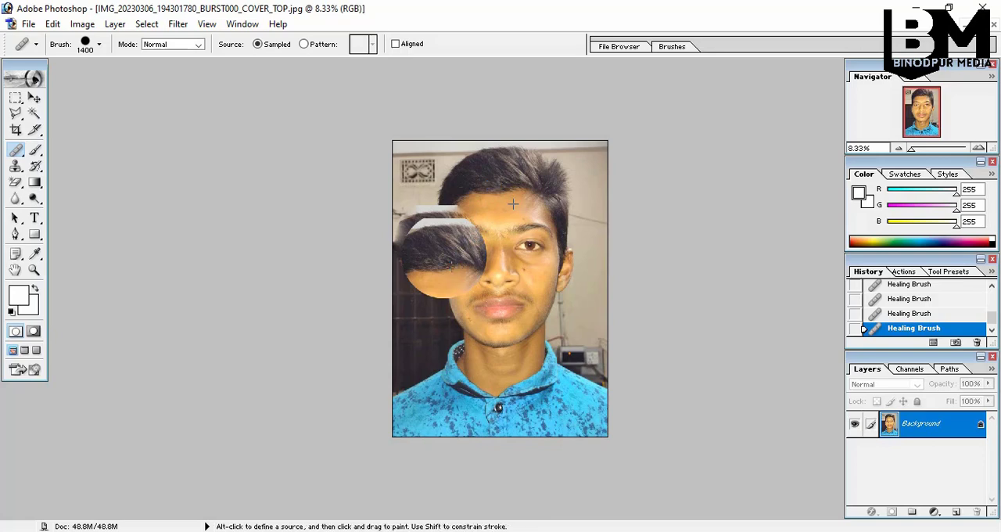
Roll back the large Healing Brush strokes over the face to the earliest Healing Brush state in the history
left_click(451, 268)
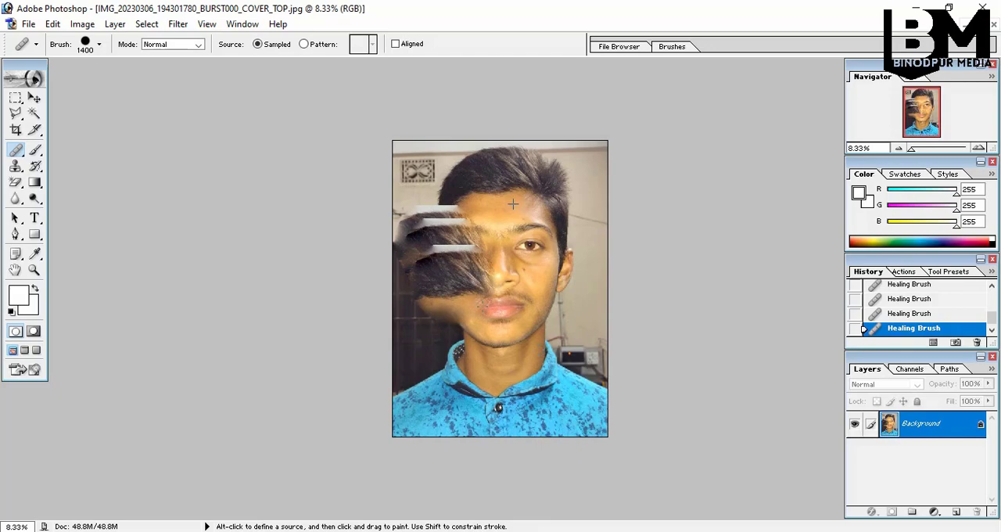
left_click(909, 313)
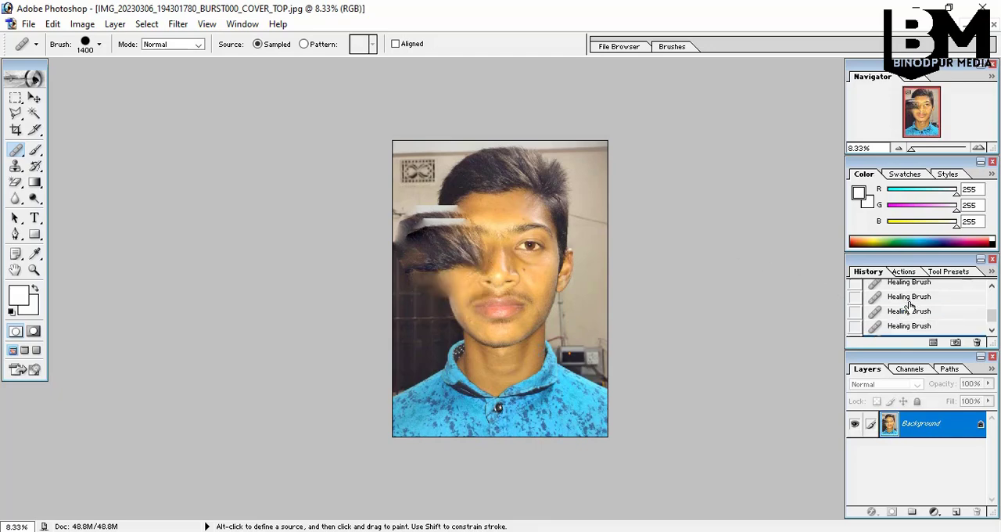
scroll(907, 307, "up", 5)
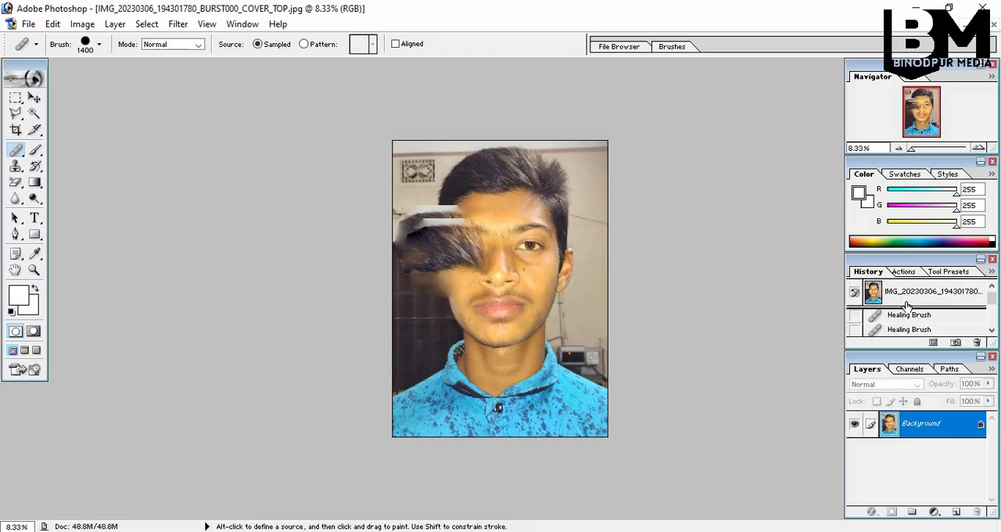
left_click(903, 315)
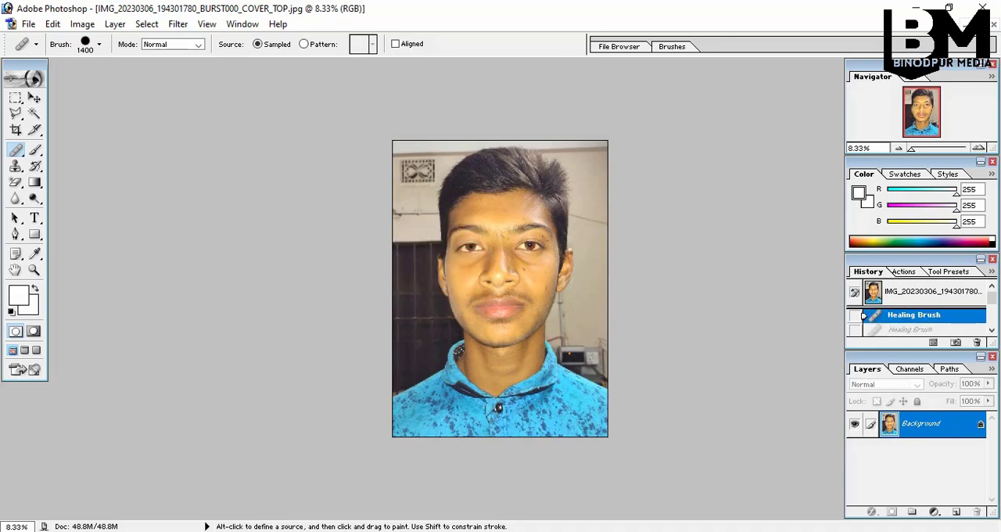
Clone the hair and face onto the dark background on the photo's left side with the Clone Stamp at brush size 1000
left_click(14, 167)
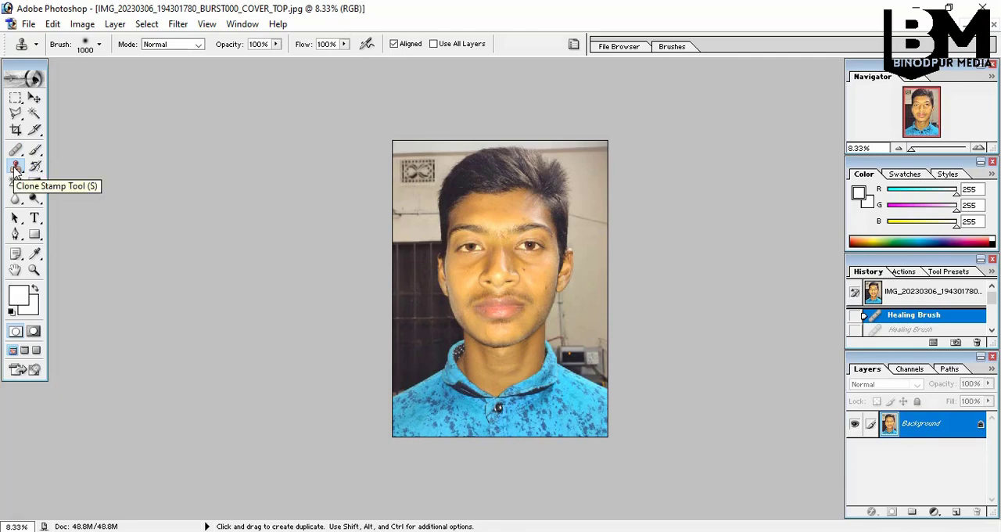
left_click(496, 201, "alt")
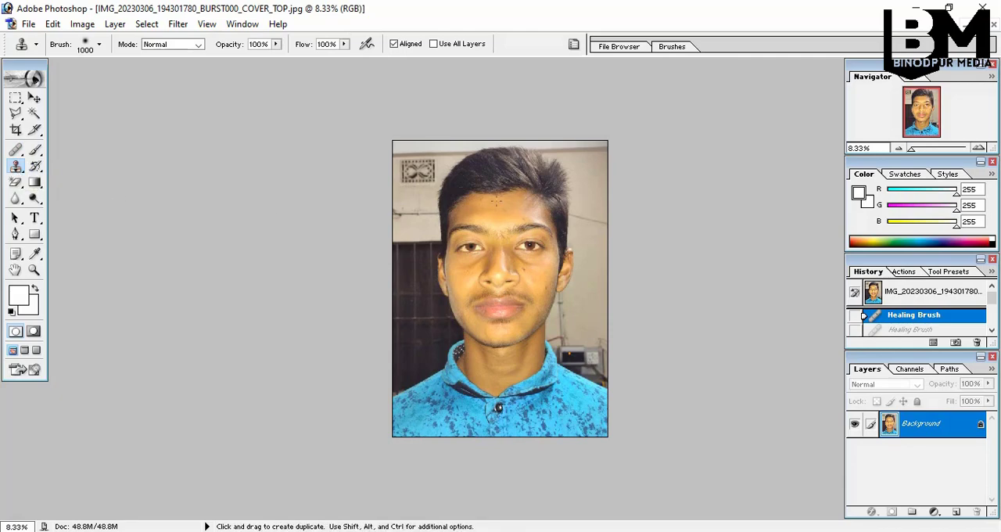
left_click(421, 302)
left_click(421, 302)
left_click(421, 302)
left_click(421, 302)
left_click(421, 302)
left_click(421, 302)
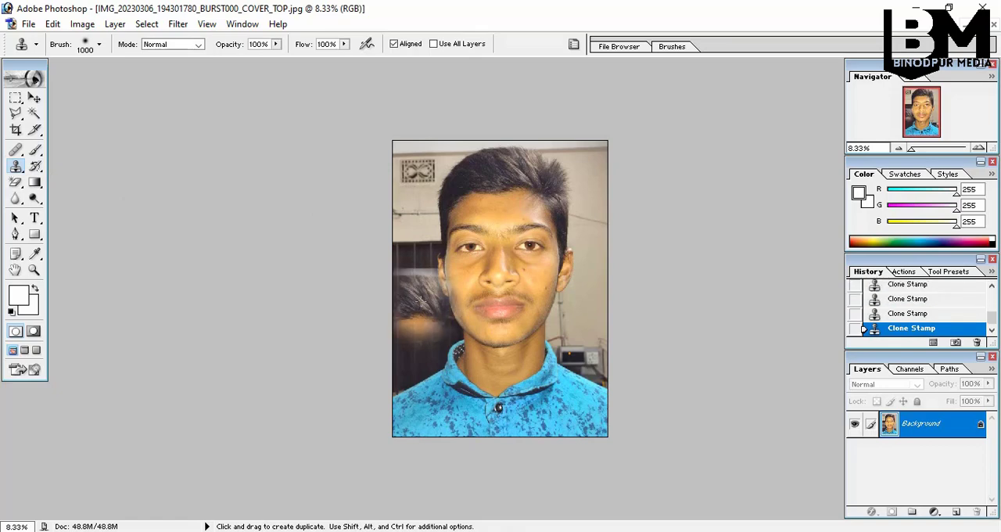
left_click(421, 302)
left_click_drag(421, 301, 421, 426)
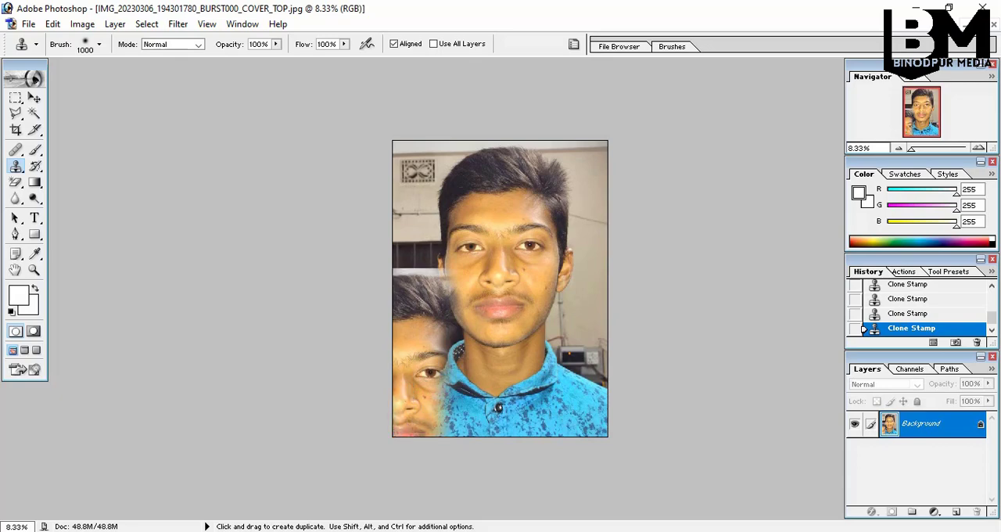
Sample the forehead with the Healing Brush at size 1400 and paint it onto the wall at the photo's upper-right corner
left_click(15, 149)
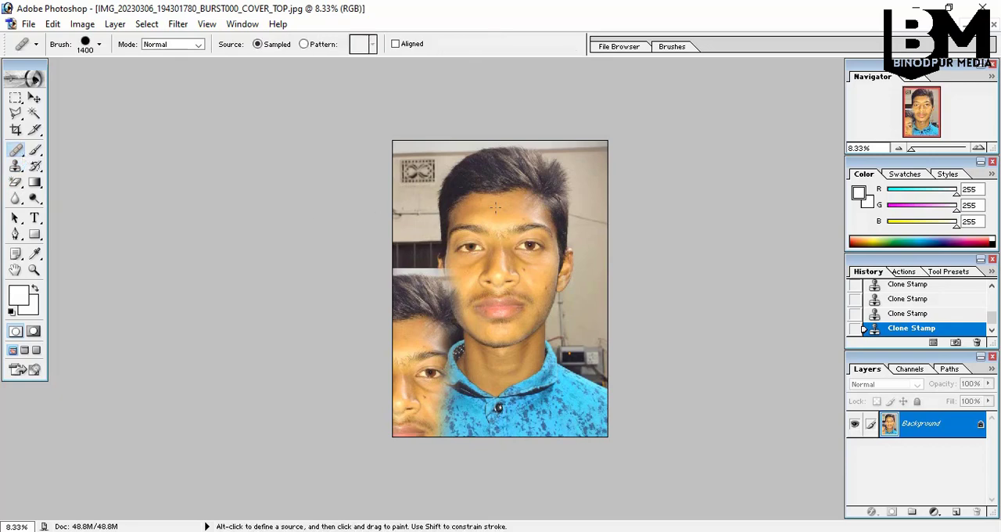
key("alt")
key("alt")
left_click(486, 204, "alt")
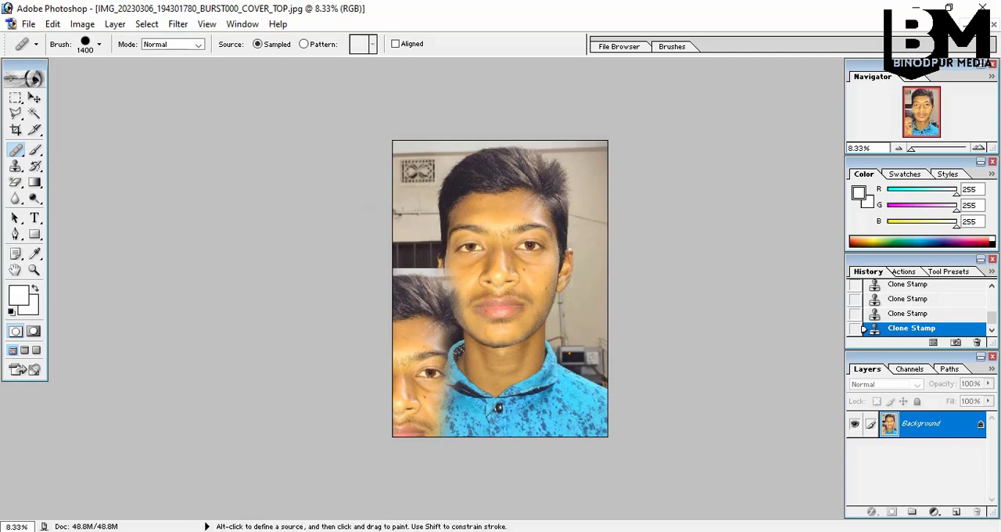
left_click(601, 182)
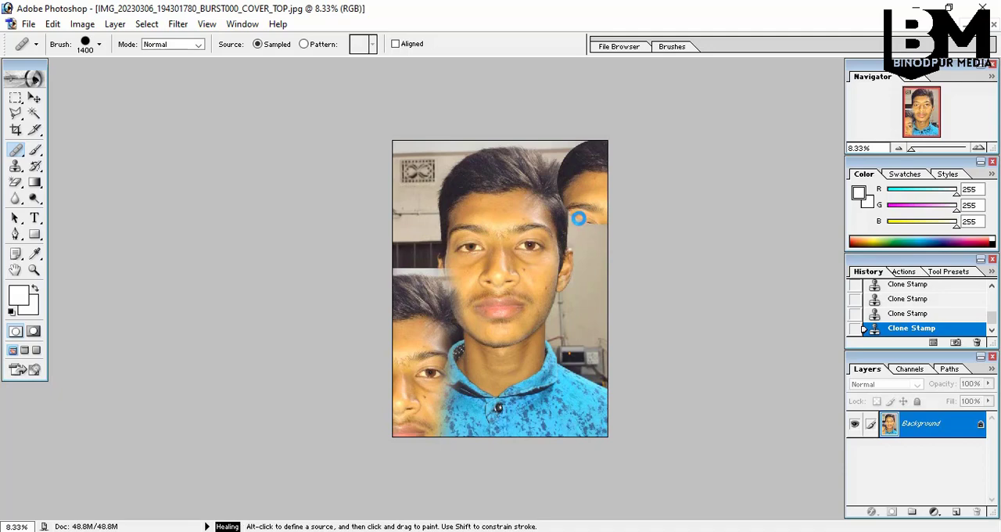
left_click(590, 220)
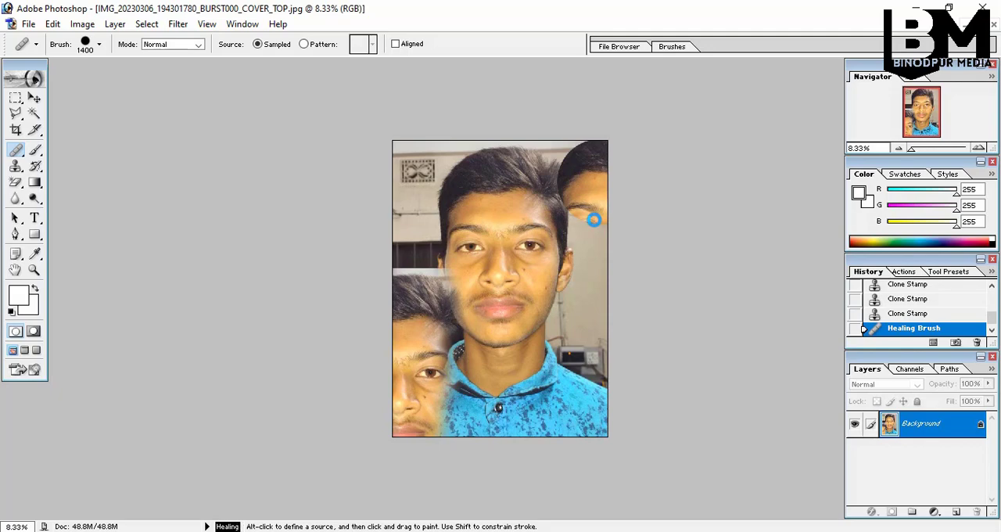
left_click(595, 220)
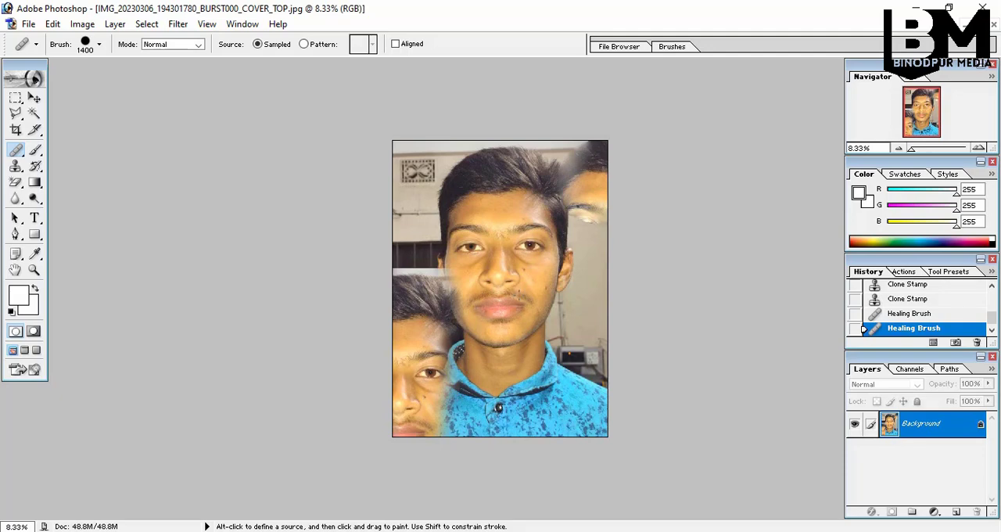
Restore the photo to its opening snapshot in the history, discarding the clone and healing strokes
scroll(904, 302, "up", 10)
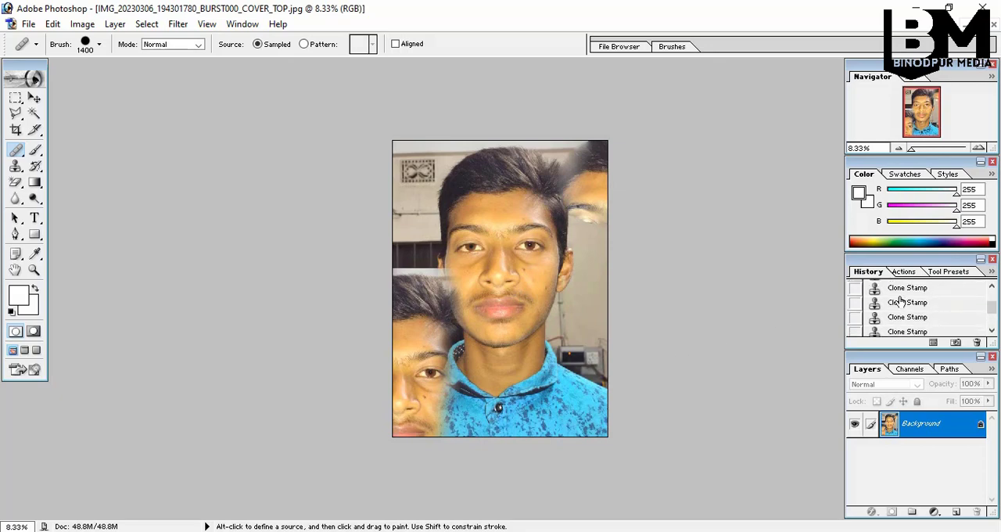
left_click(905, 301)
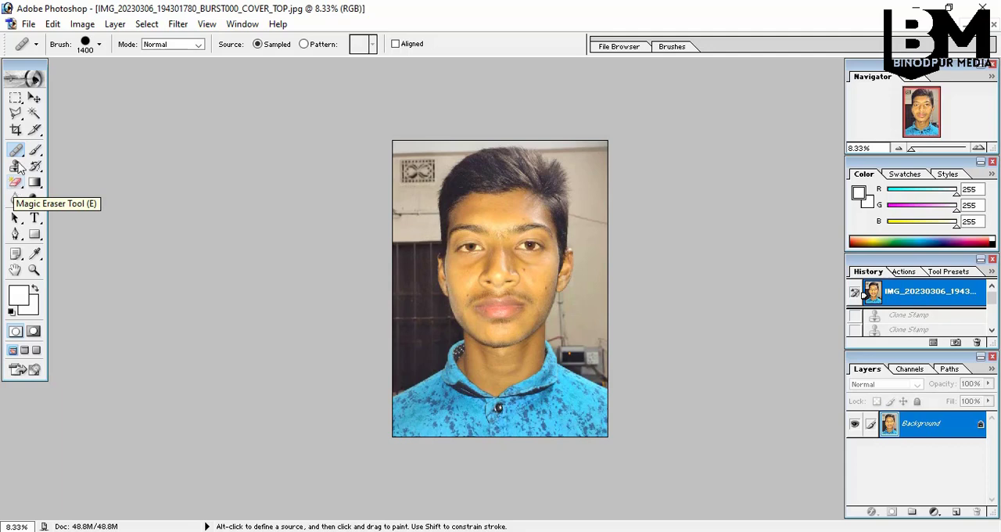
Try Magic Wand selections at tolerance 32 on the dark gate, the walls on both sides and the strip above the head
left_click(35, 115)
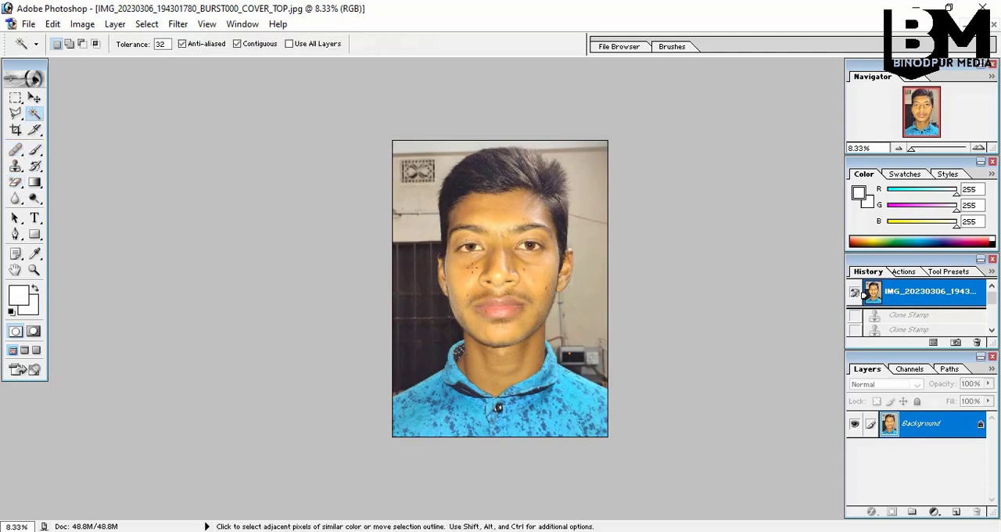
left_click(428, 256)
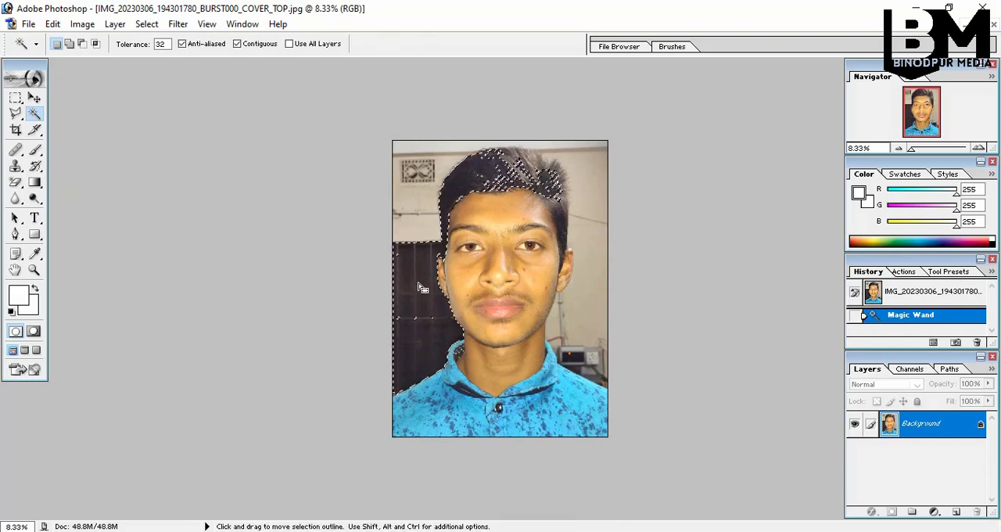
left_click(427, 227)
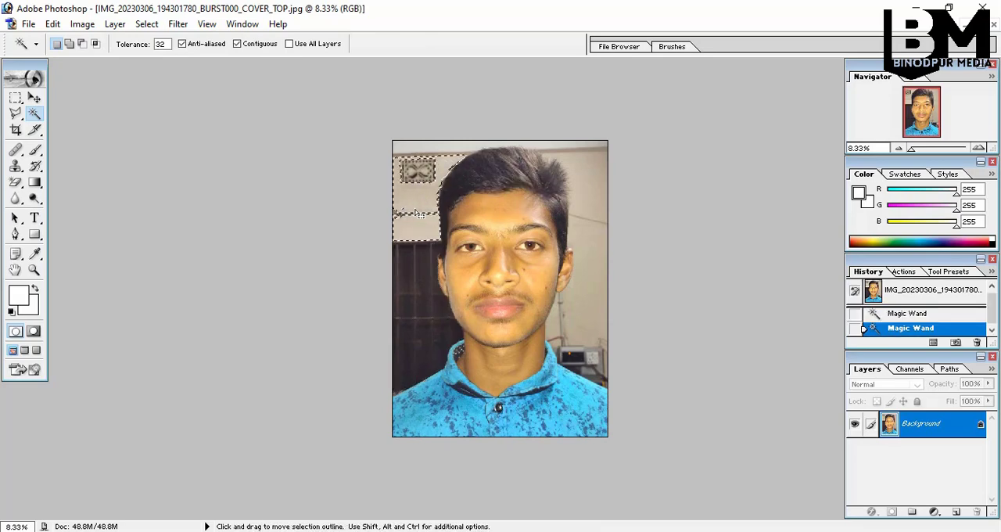
left_click(587, 192, "shift")
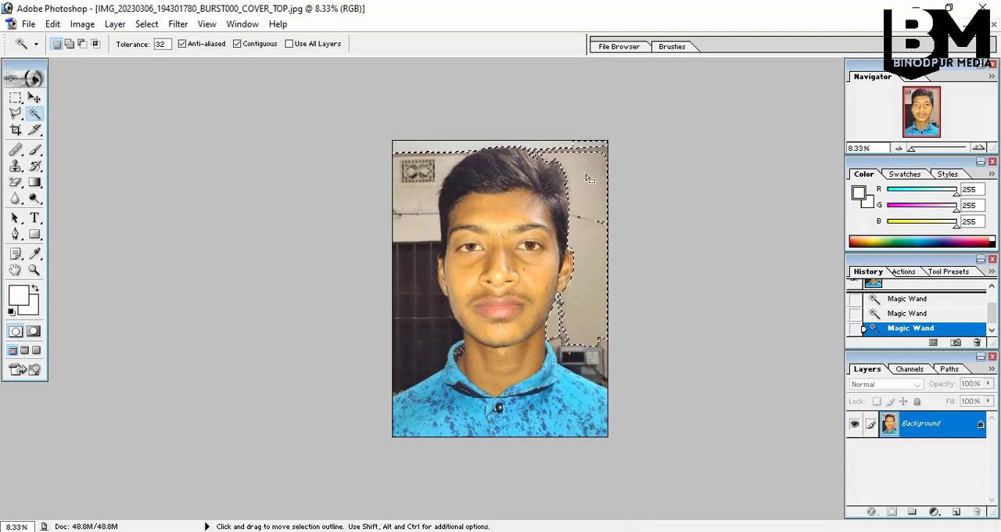
left_click(453, 149)
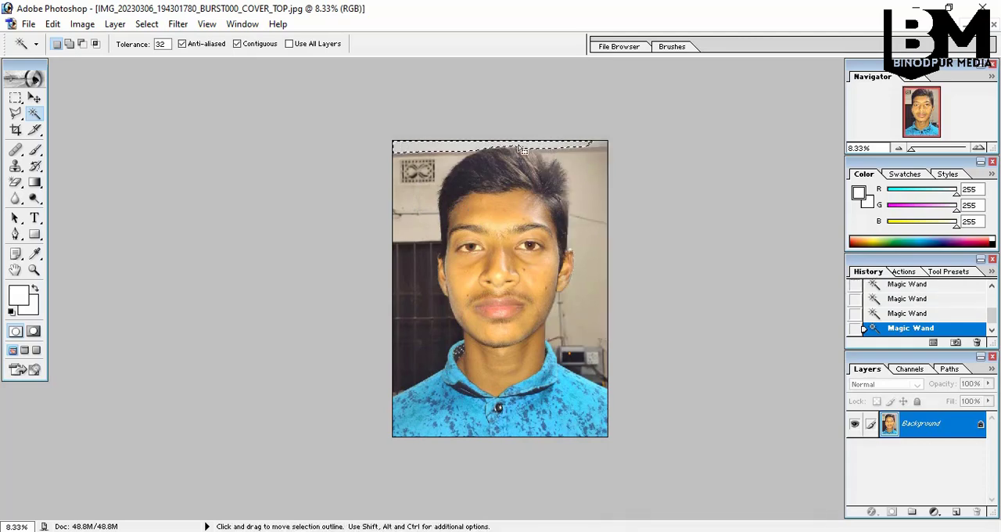
Try Magic Wand selections on the neck, lips, face, hair and walls, and drop the selection
left_click(534, 361)
left_click(510, 305)
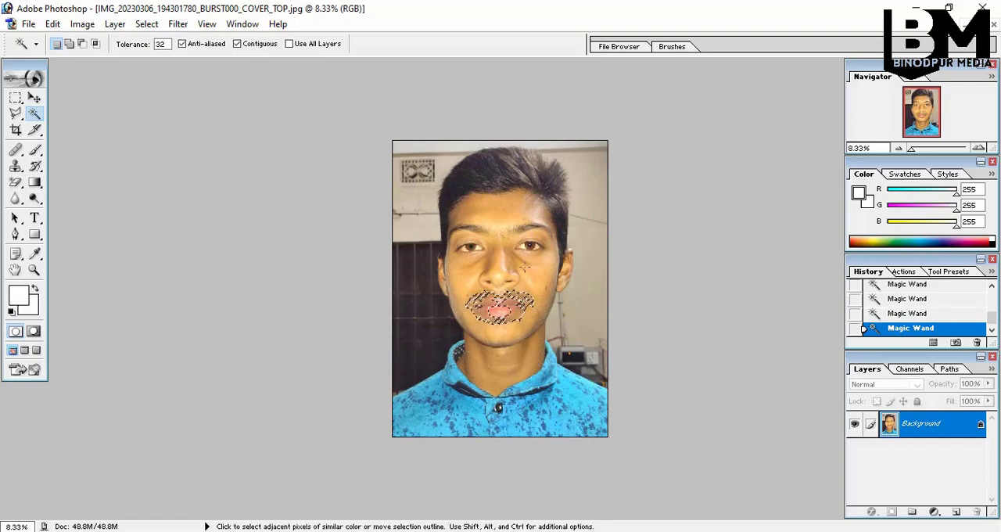
left_click(517, 237)
left_click(491, 165)
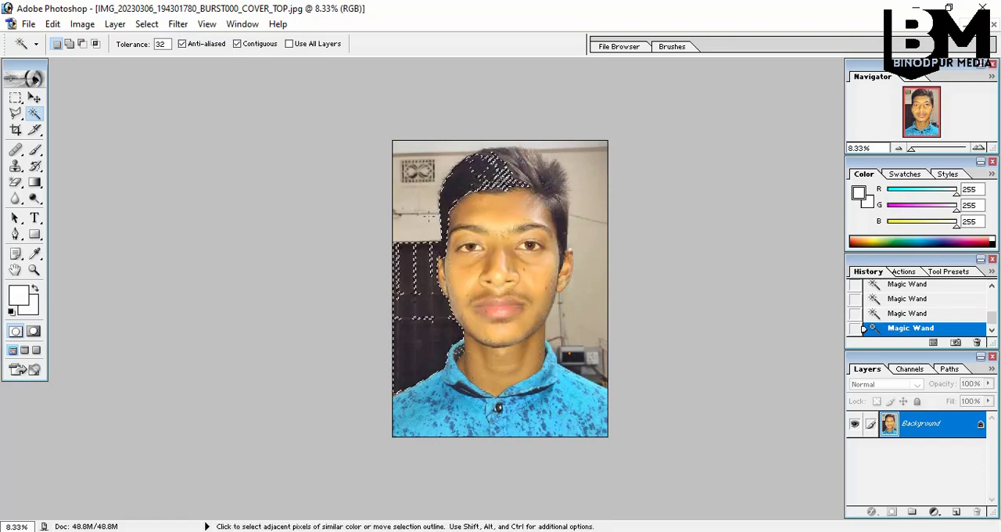
left_click(430, 222)
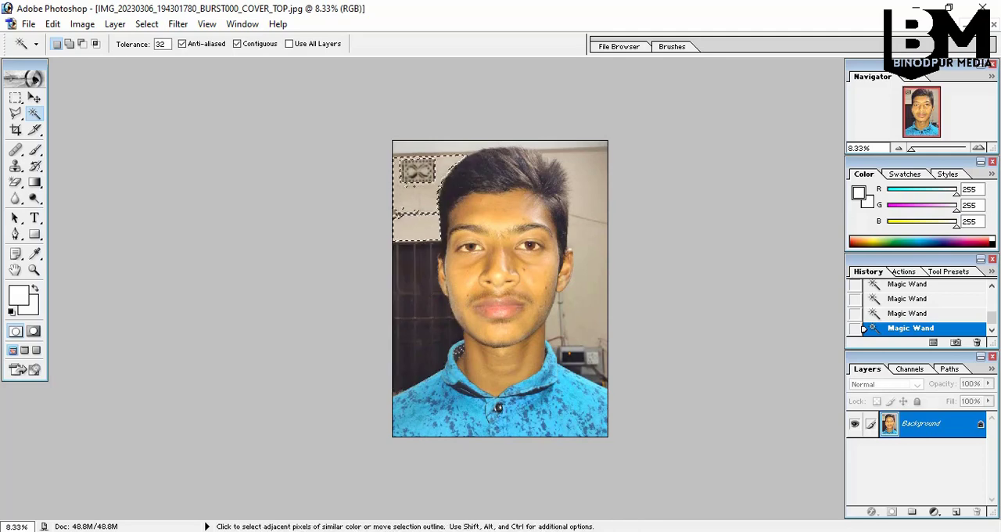
left_click(577, 314)
key("ctrl+d")
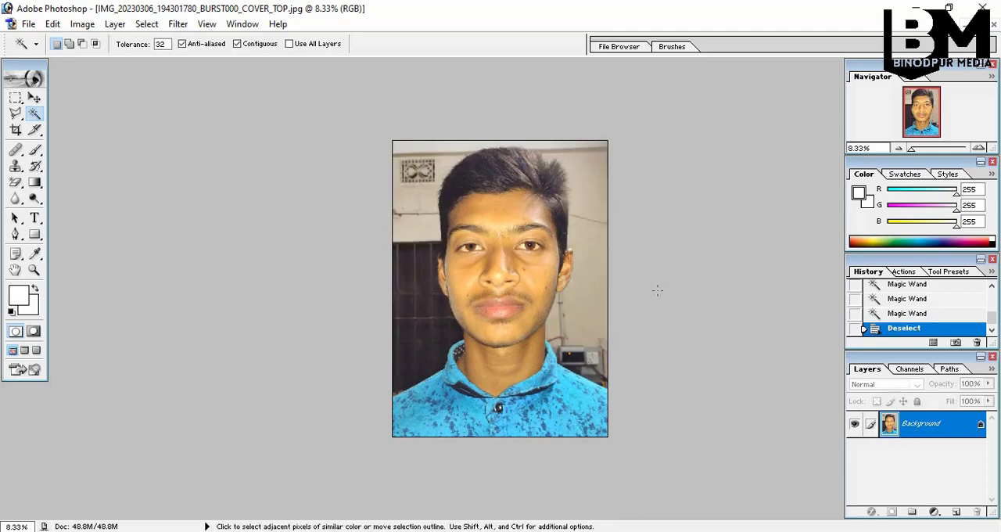
Select the wall on the photo's right side with the Magic Wand and clear it to white
left_click(578, 317)
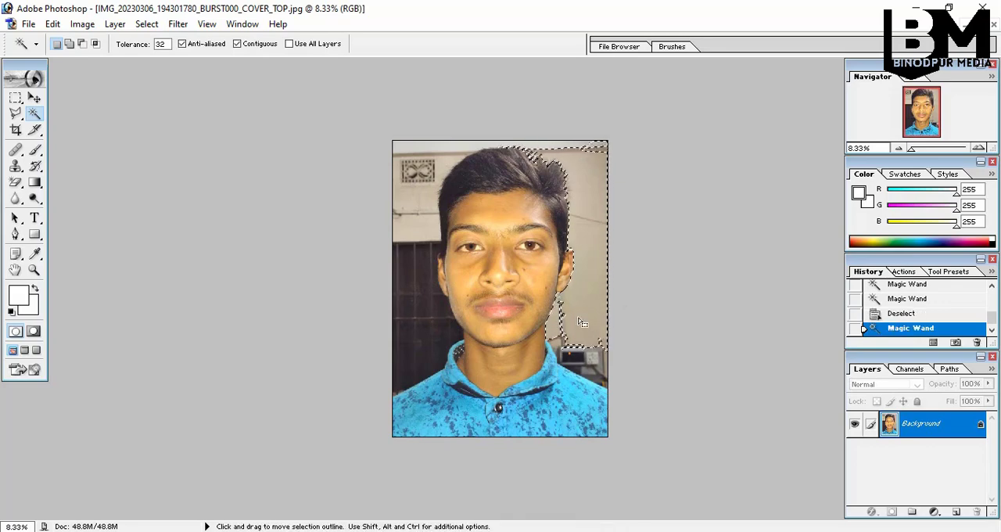
key("Delete")
key("Delete")
Select the dark gate and the wall on the photo's left side with the Magic Wand and clear them to white
left_click(429, 193)
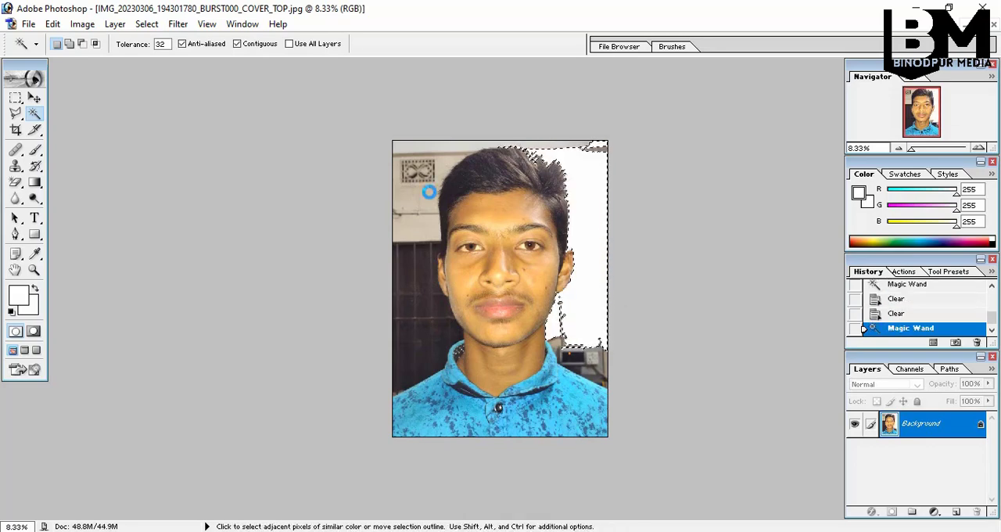
left_click(412, 257, "shift")
key("Delete")
left_click(404, 224)
key("Delete")
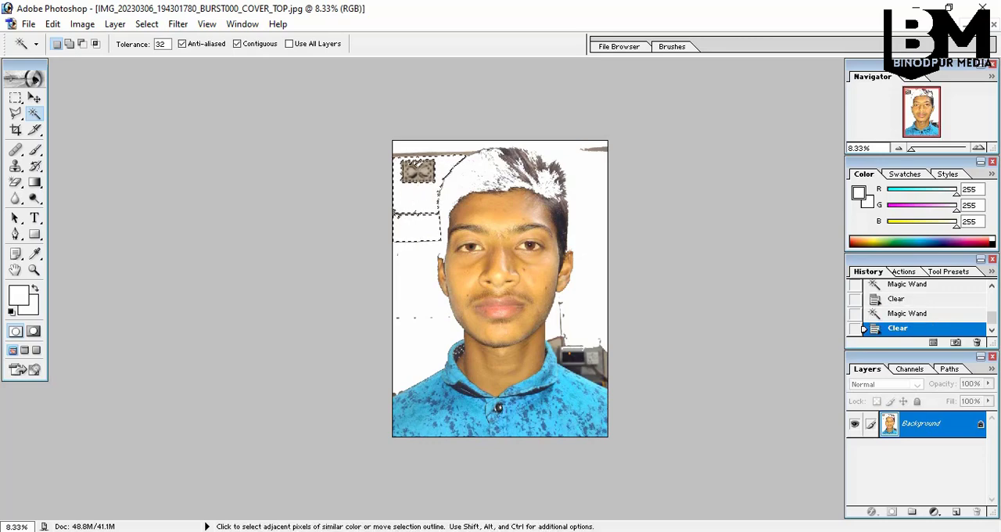
Clear the wall vent and the thin line above it using Magic Wand selections, and deselect
left_click(419, 171)
key("Delete")
left_click(432, 158)
key("Delete")
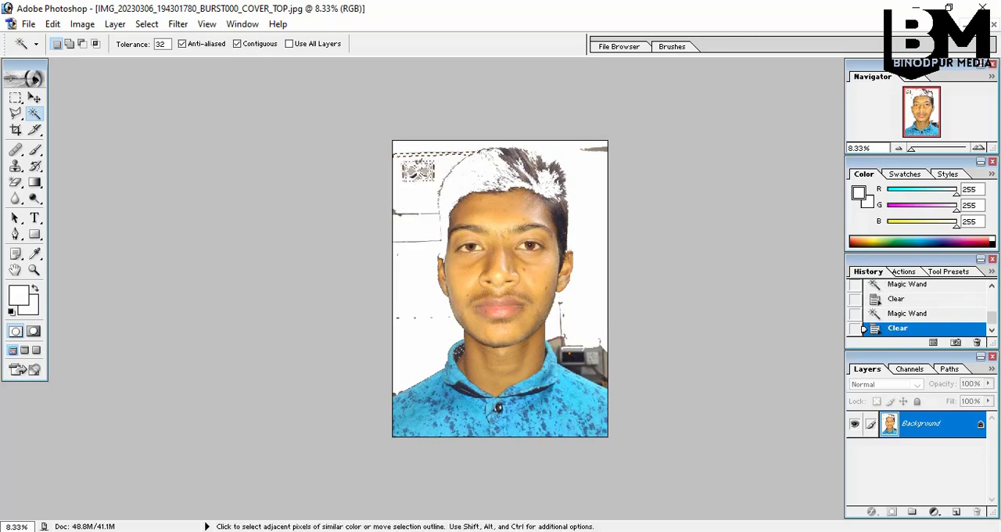
left_click(339, 202)
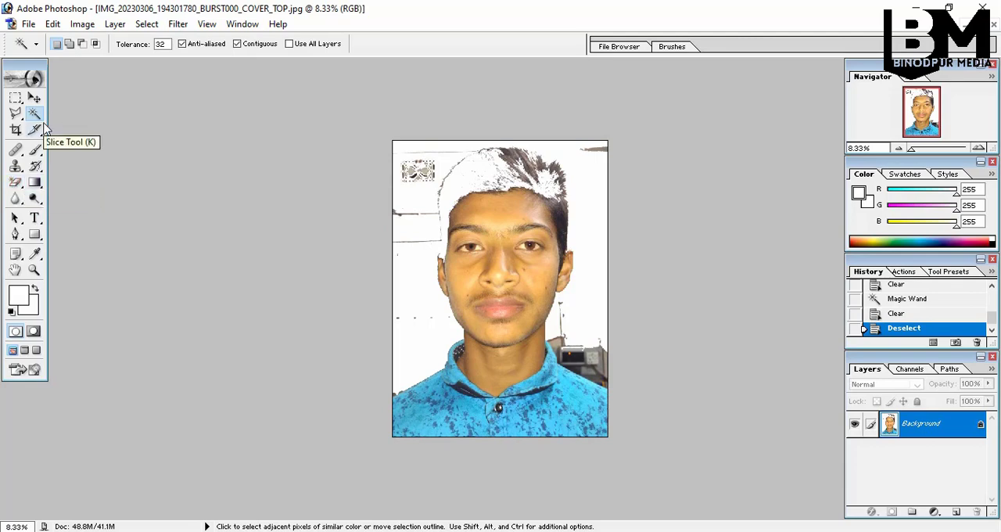
Select the white background and erase it to transparency with the Magic Eraser at tolerance 32, and deselect
left_click(399, 320)
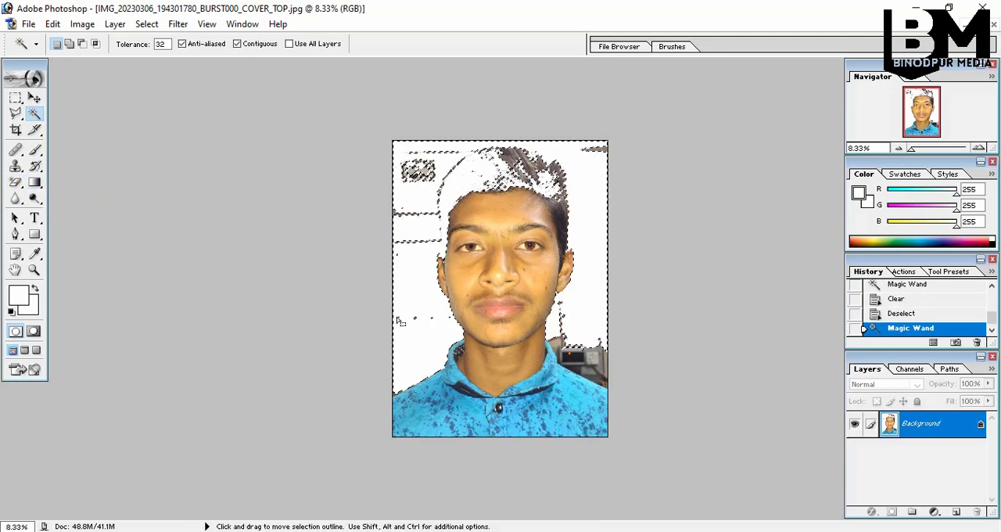
left_click(15, 182)
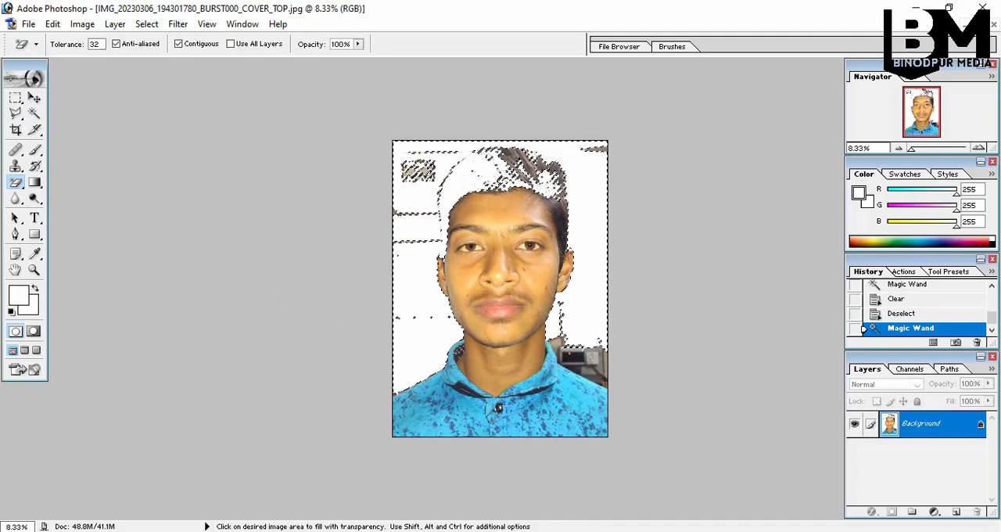
left_click(417, 296)
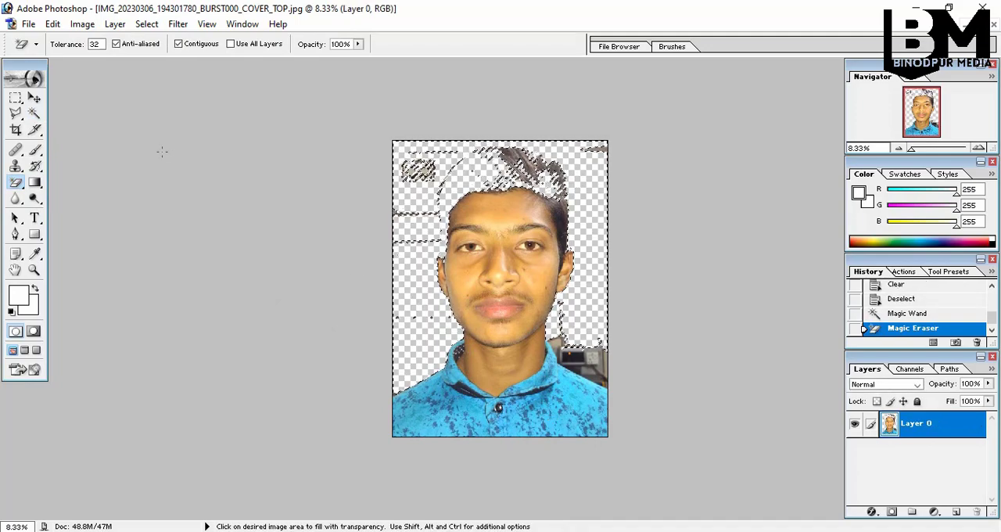
key("w")
left_click(196, 190)
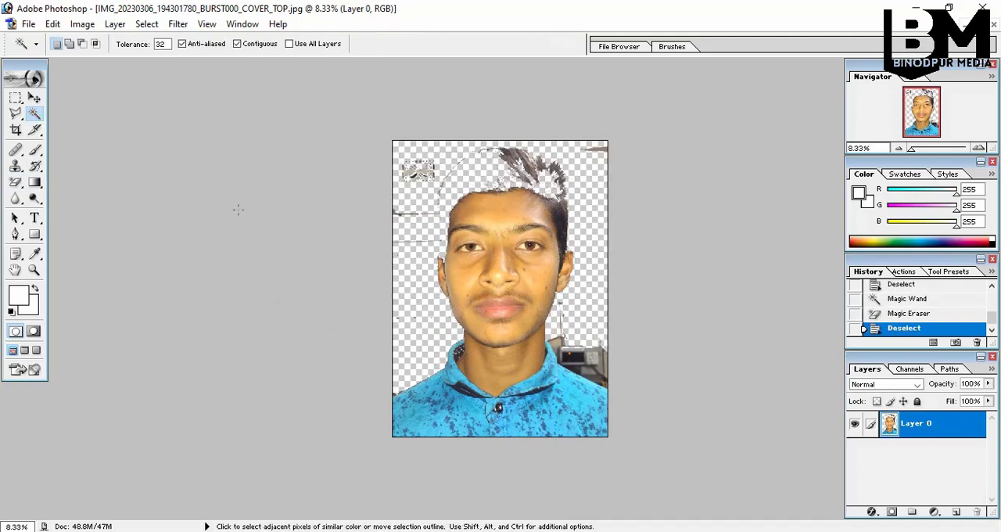
Move the cut-out portrait layer around the canvas and shift it down so empty space remains above the head
left_click(34, 97)
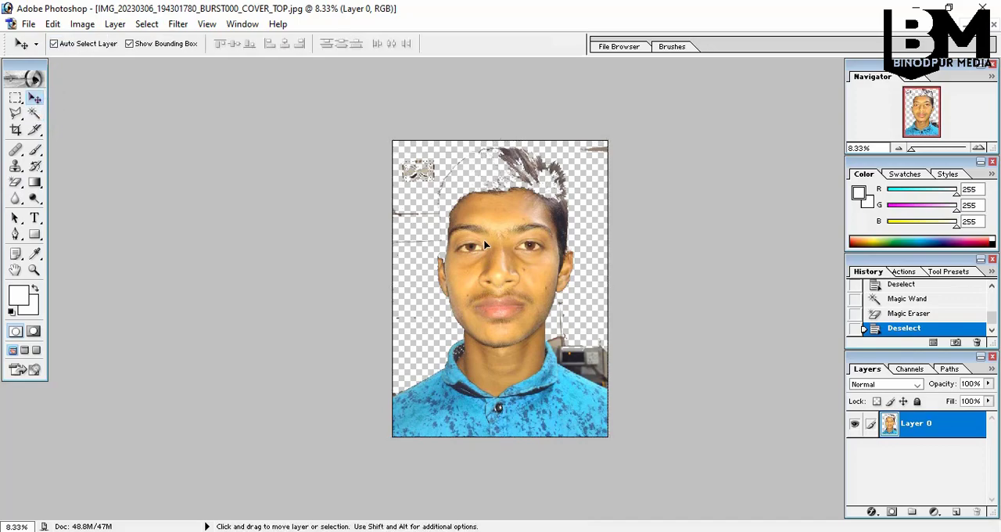
left_click_drag(483, 239, 419, 209)
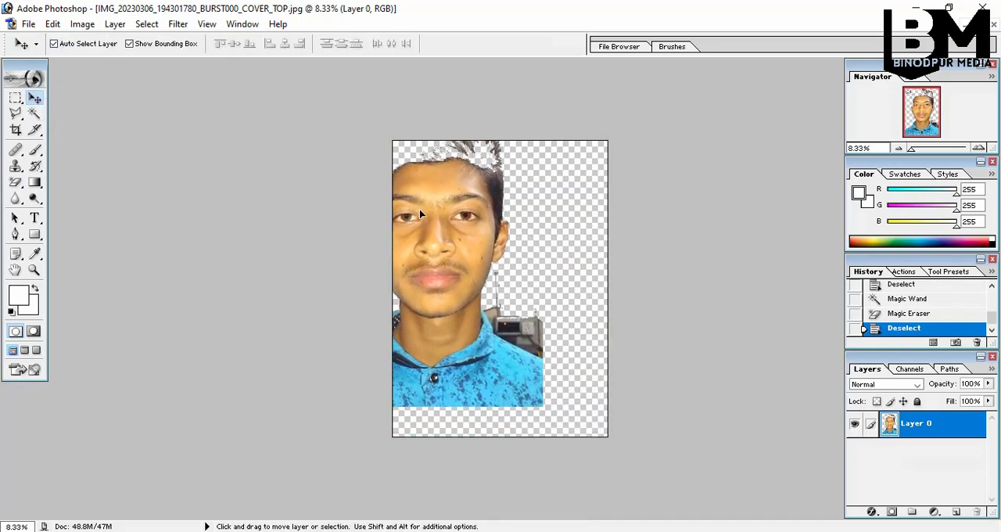
left_click_drag(455, 258, 516, 288)
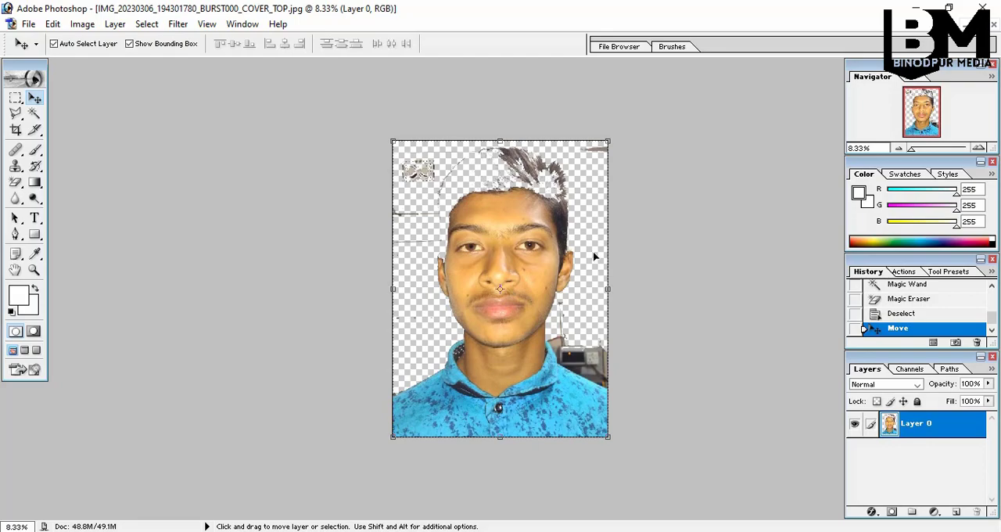
left_click_drag(535, 243, 535, 286)
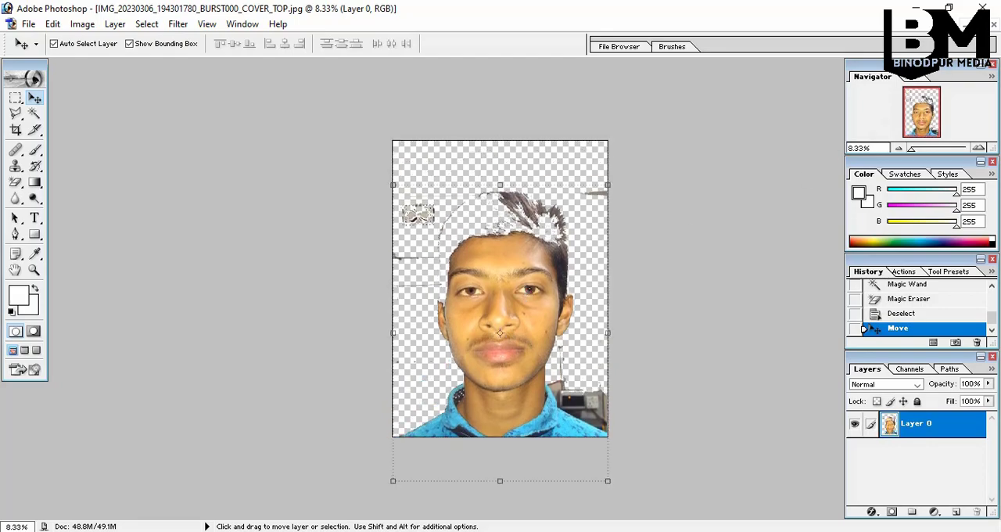
Create a new A4 document with white contents and place its window beside the portrait image
left_click(980, 24)
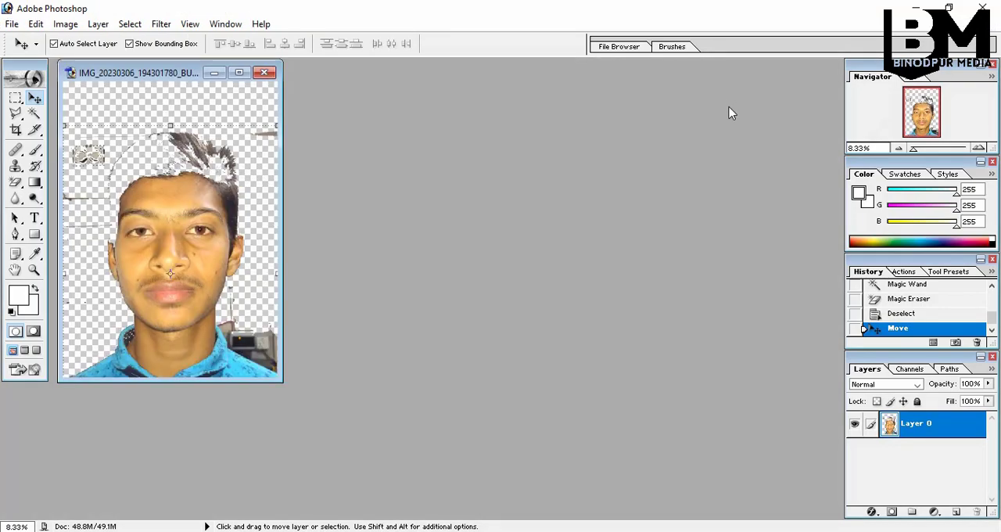
key("ctrl+n")
left_click(612, 237)
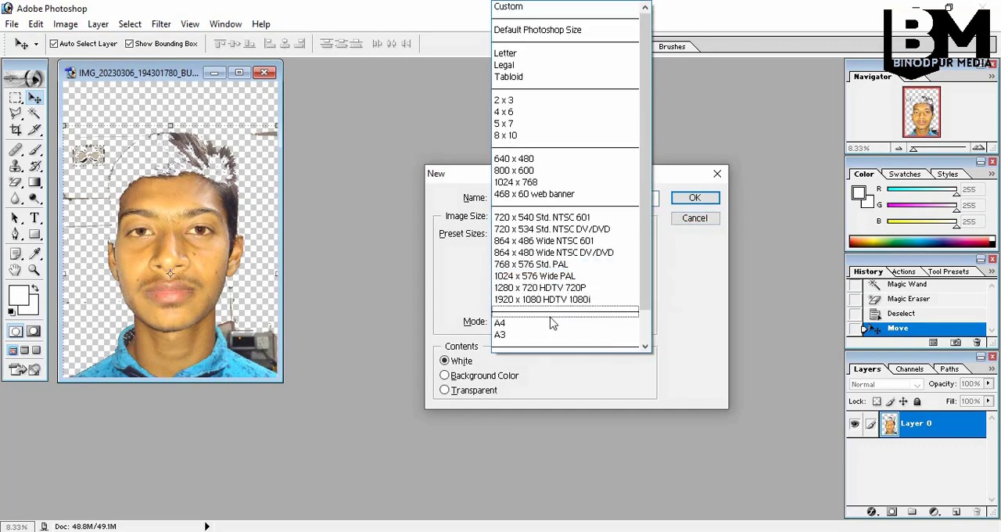
left_click(551, 323)
left_click(694, 197)
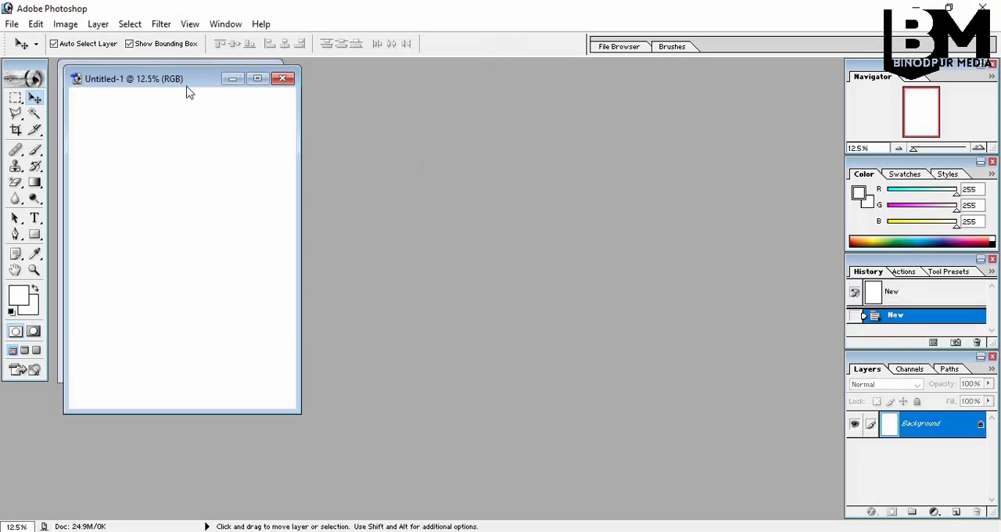
left_click_drag(188, 92, 536, 114)
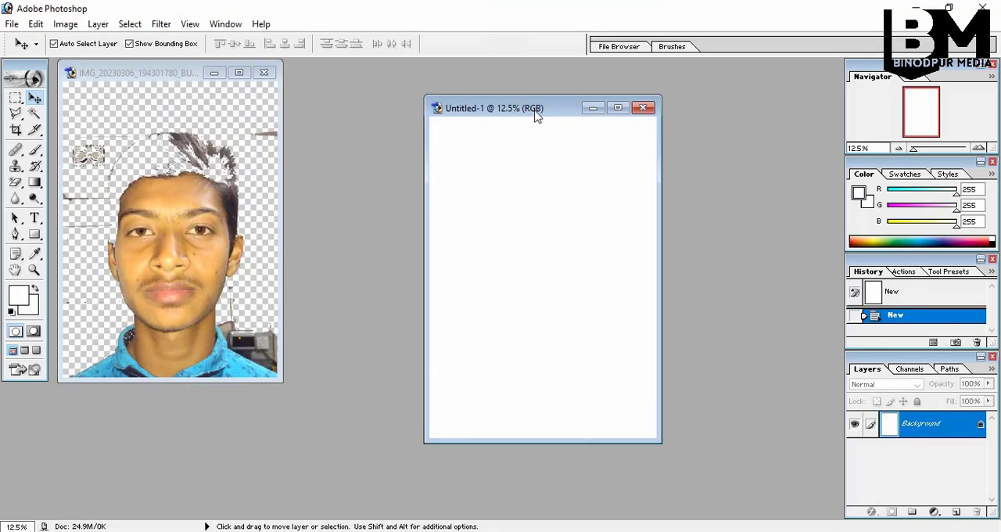
Keep the background colour white and set the foreground colour to red (FC061D)
left_click(28, 295)
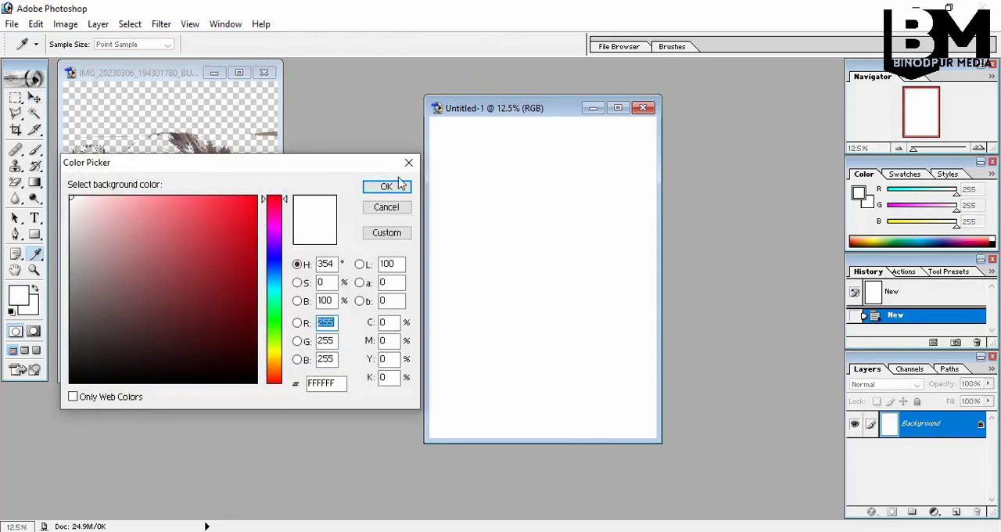
left_click(390, 194)
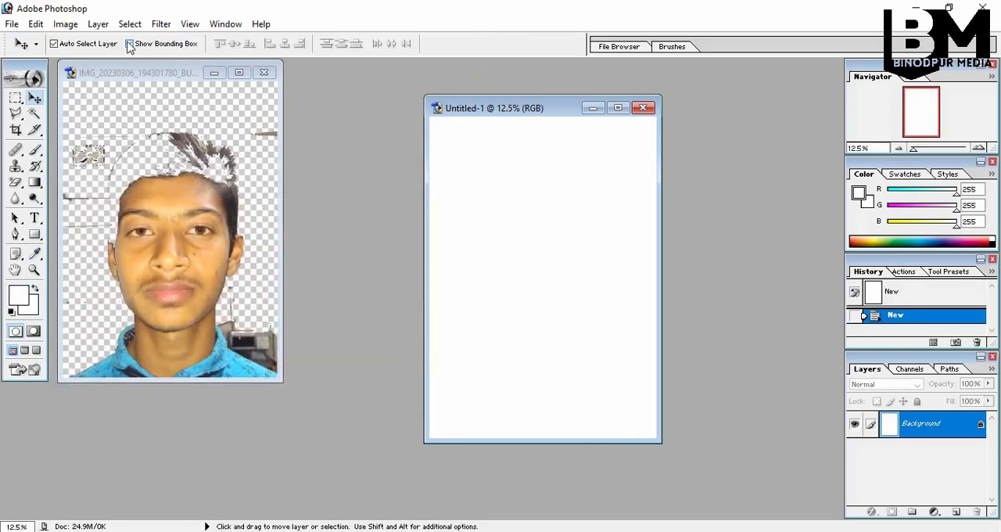
left_click(34, 253)
left_click(18, 295)
left_click(252, 197)
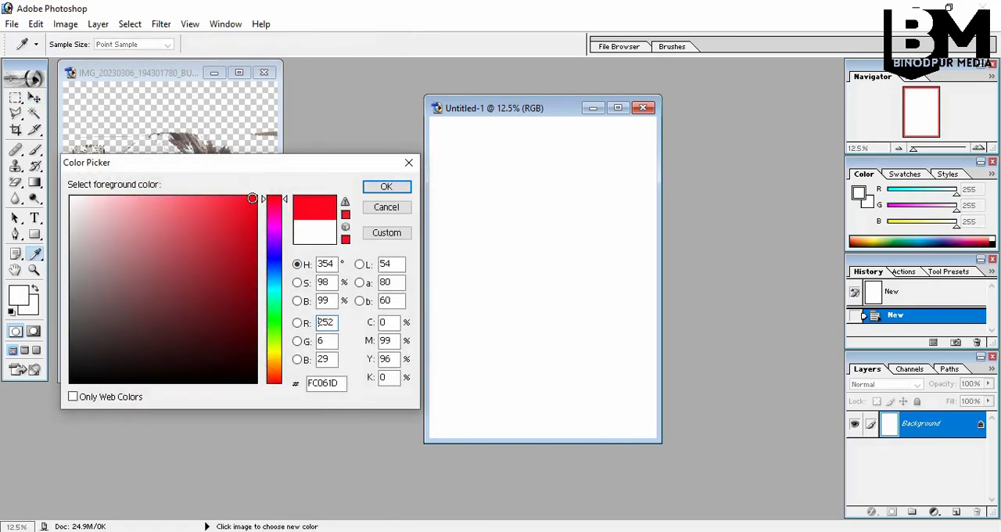
left_click(386, 186)
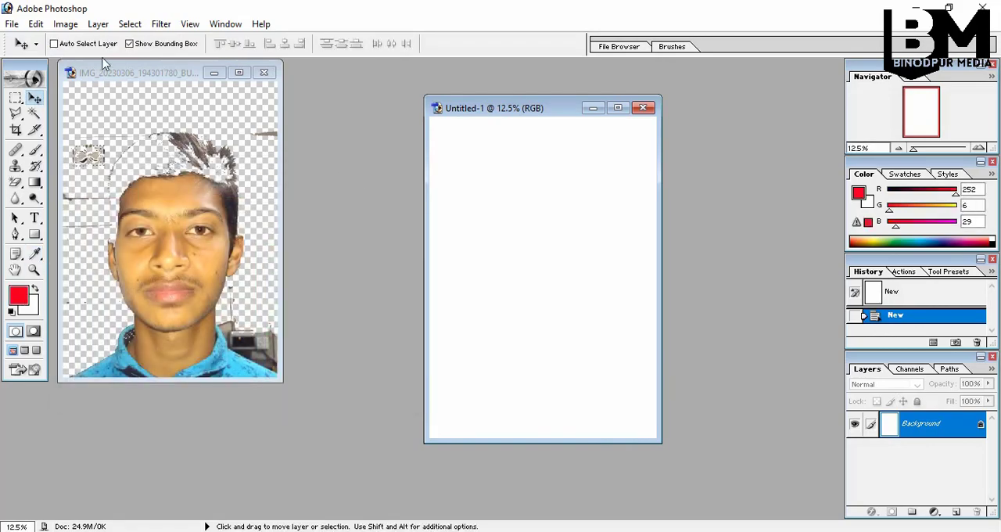
Set the background colour to the same red (FC061D) and fill the new document's canvas with the Gradient tool
left_click(53, 44)
left_click(129, 44)
left_click(32, 308)
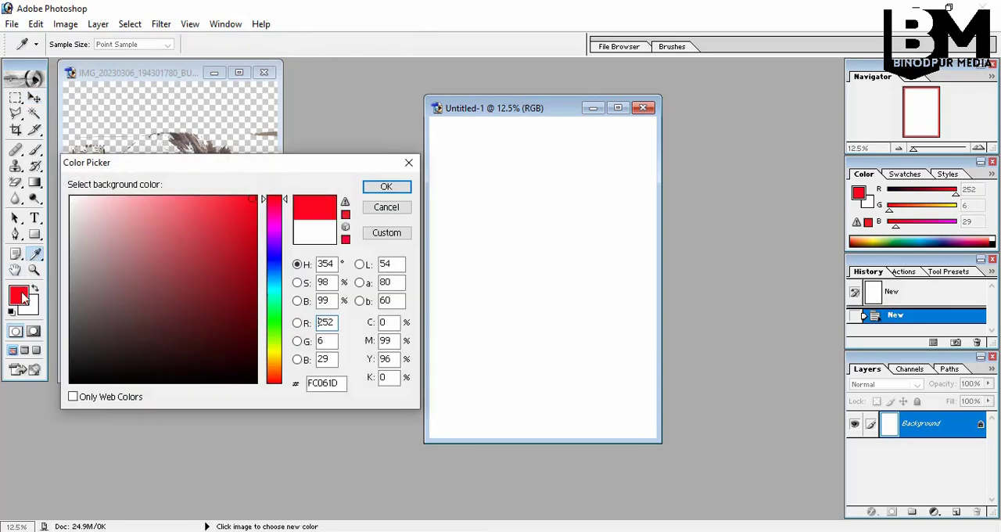
left_click(387, 188)
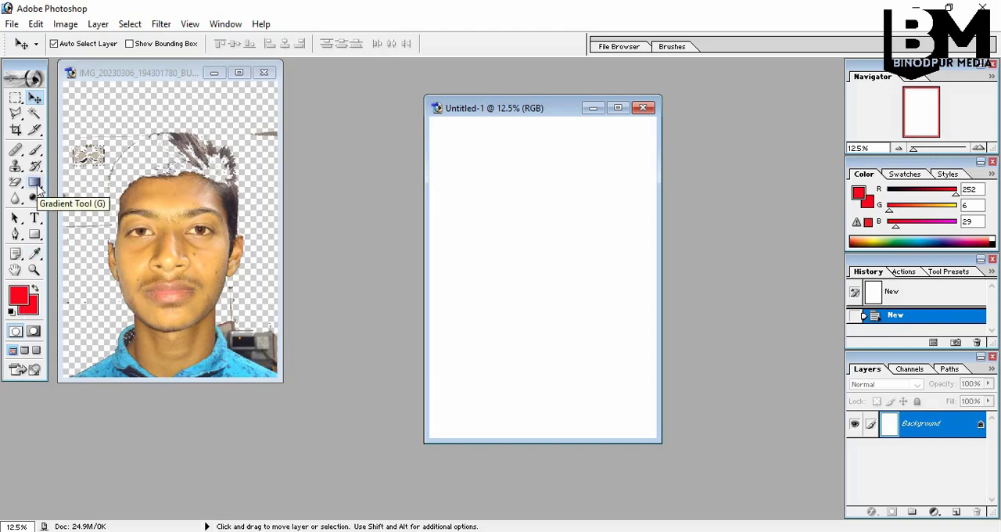
left_click(35, 183)
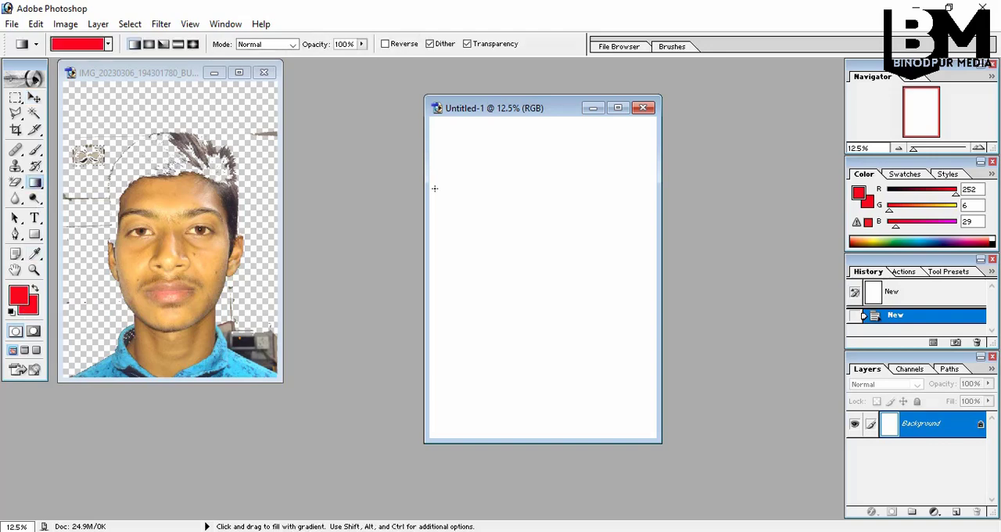
left_click_drag(438, 129, 542, 290)
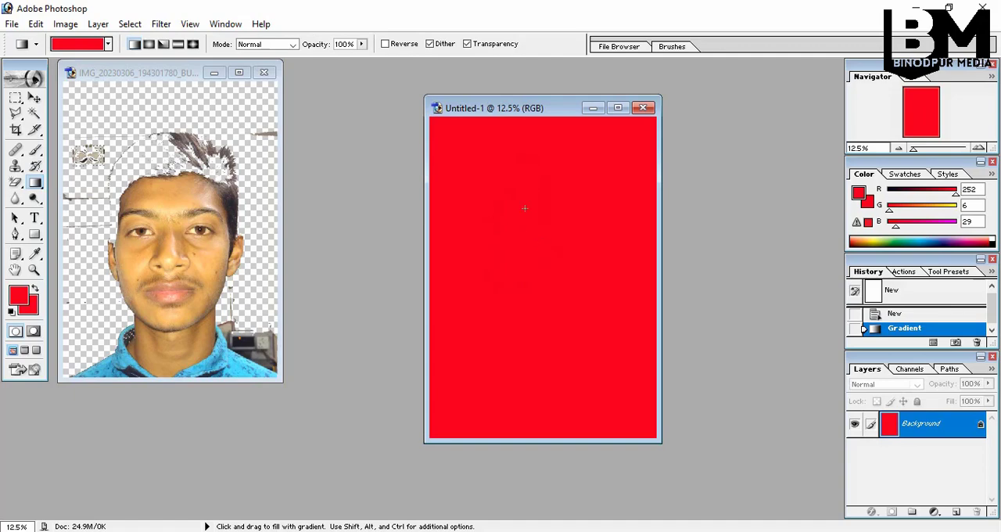
Set the foreground colour to blue (065DFC) and fill the canvas with a blue-to-red linear gradient
left_click(20, 295)
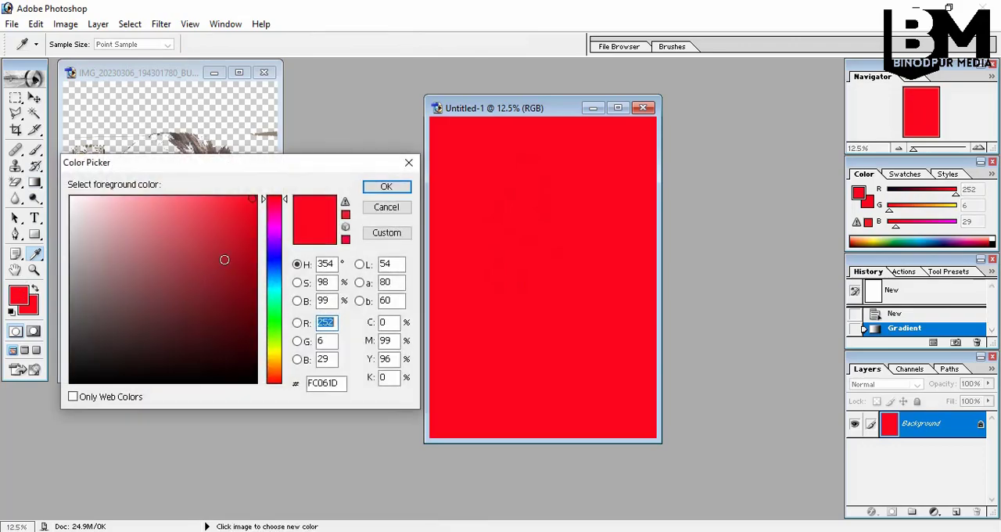
left_click(274, 263)
left_click(386, 186)
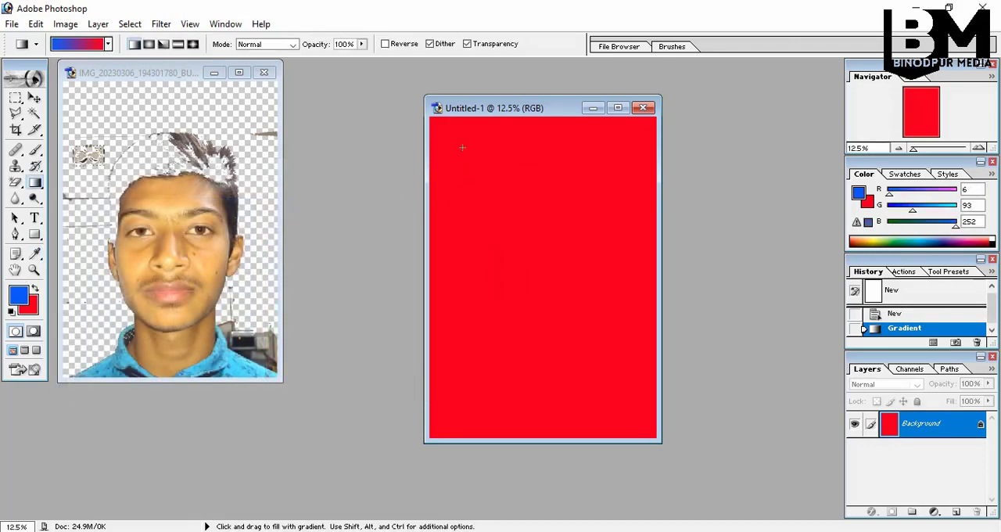
left_click_drag(462, 147, 528, 308)
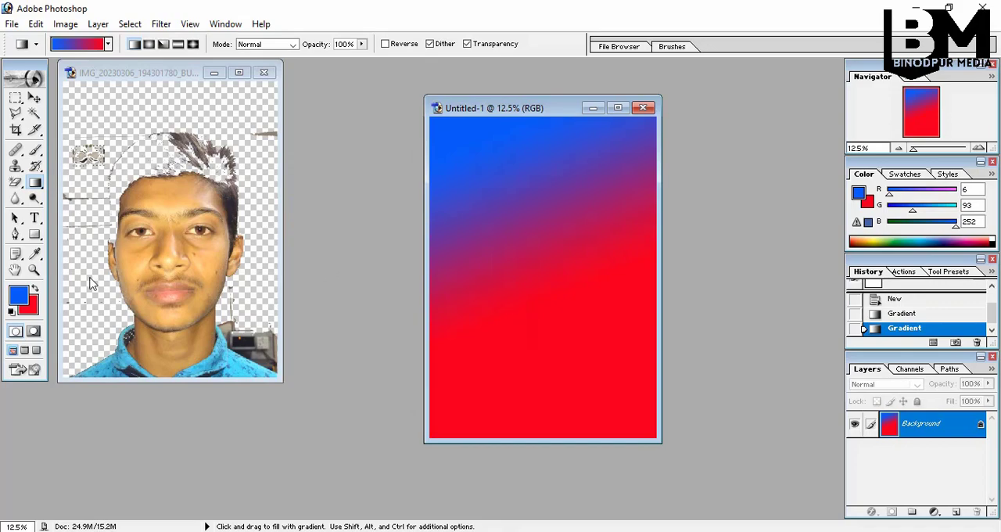
Set the foreground colour back to red (FC061D) and refill the canvas with a solid red gradient
left_click(21, 295)
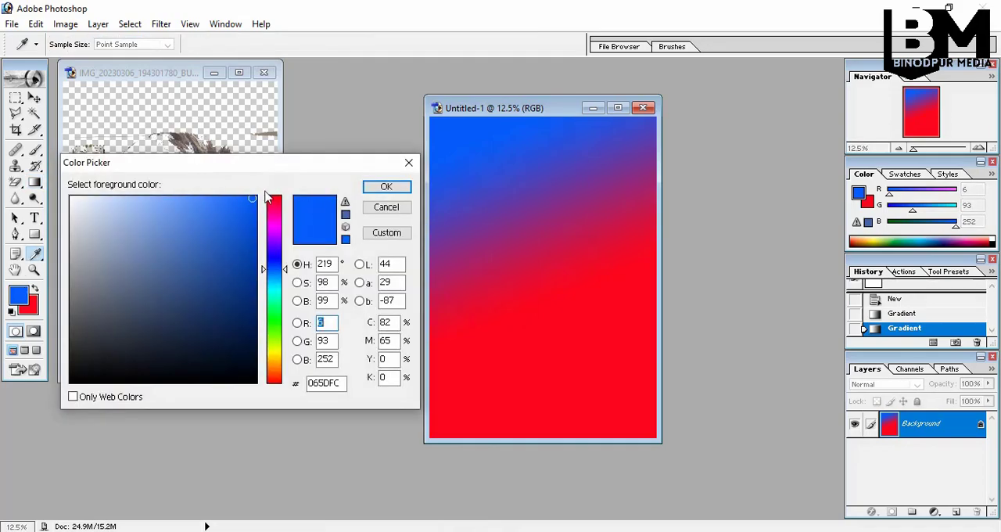
left_click(31, 305)
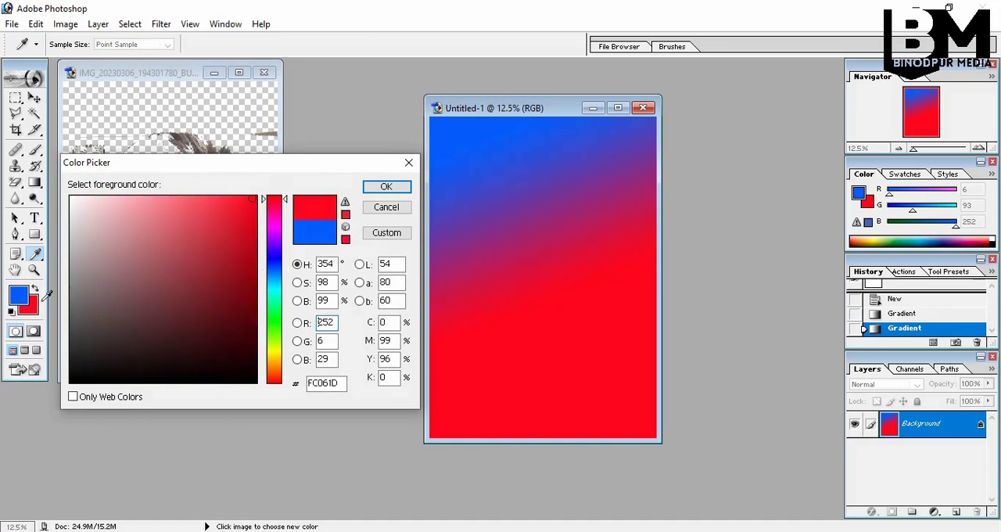
left_click(387, 186)
left_click_drag(484, 151, 524, 221)
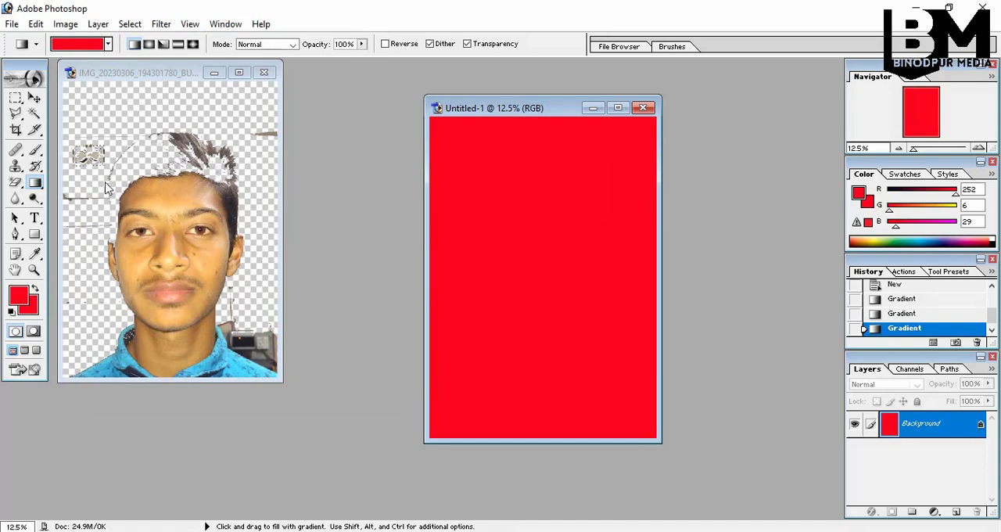
Copy the cut-out portrait into the red document and show the layer's bounding box
left_click(34, 97)
left_click_drag(173, 229, 518, 216)
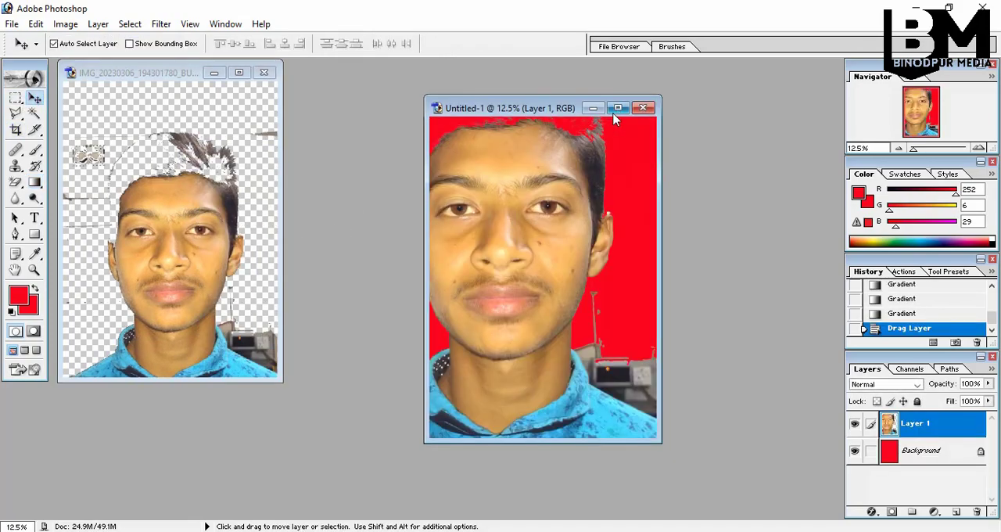
left_click(618, 107)
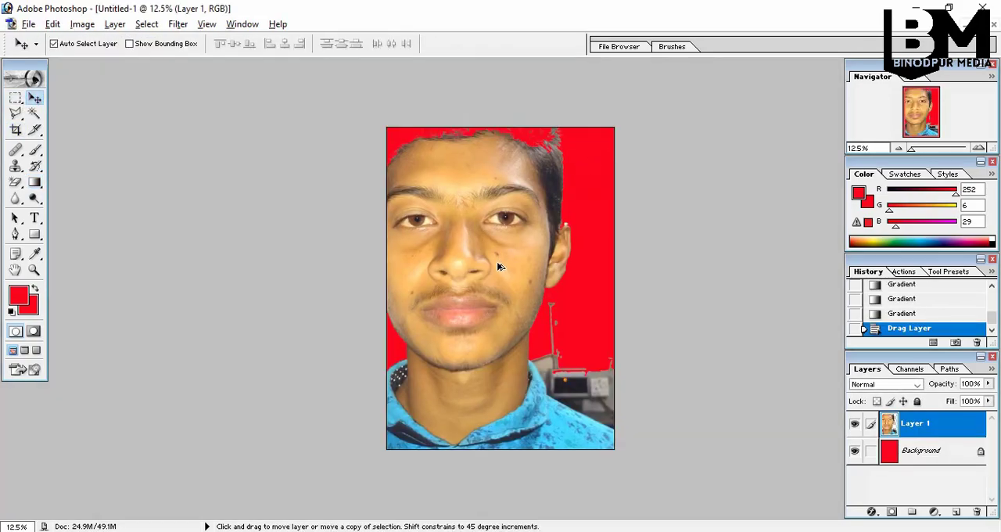
key("ctrl+minus")
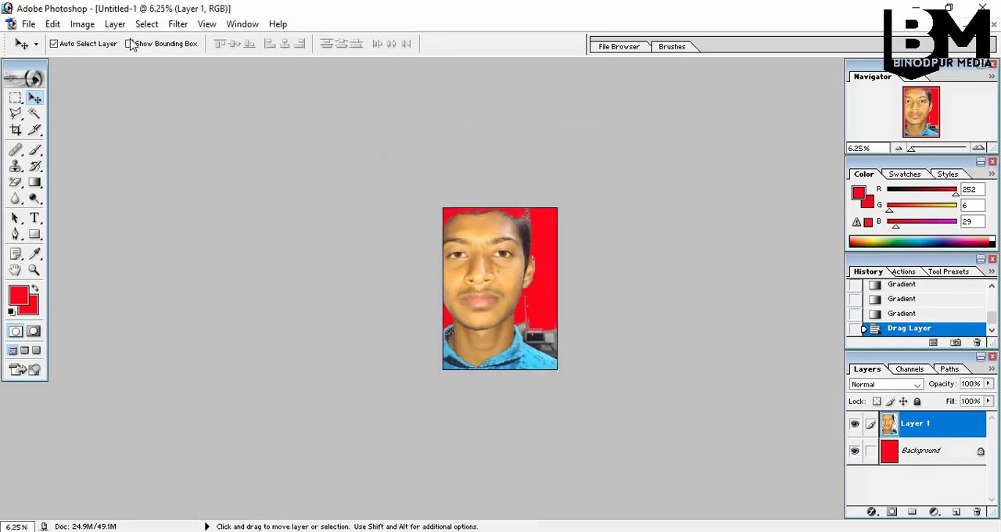
left_click(130, 44)
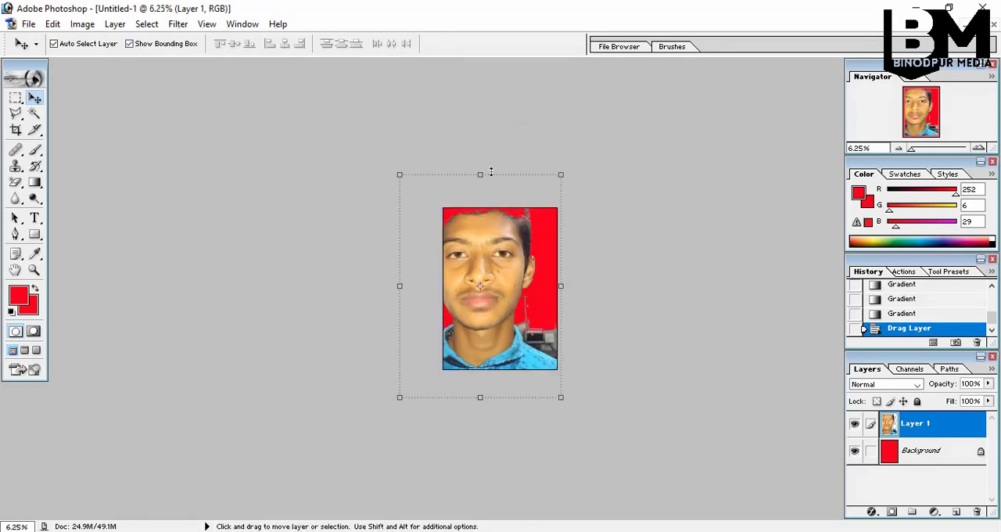
Undo the portrait copy by returning to the last gradient state in the history
scroll(907, 306, "up", 5)
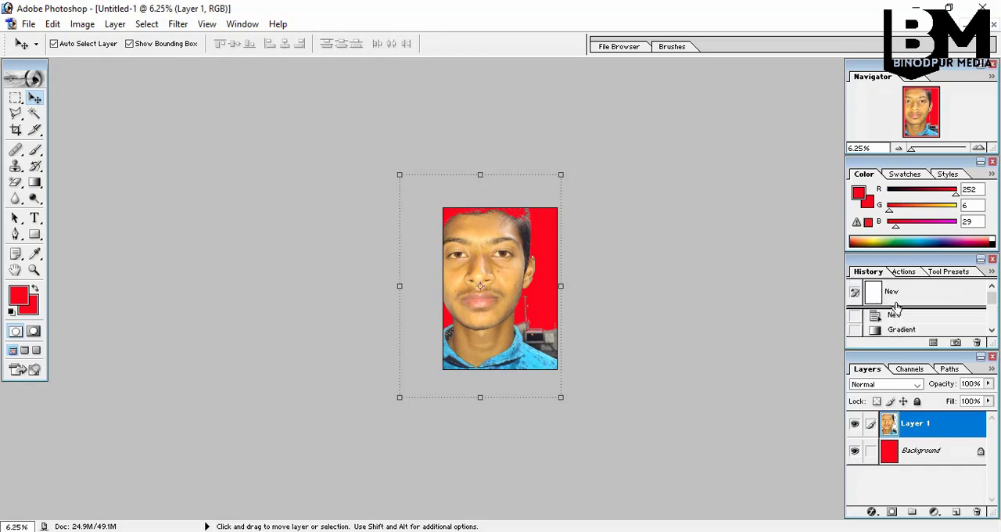
scroll(896, 306, "down", 5)
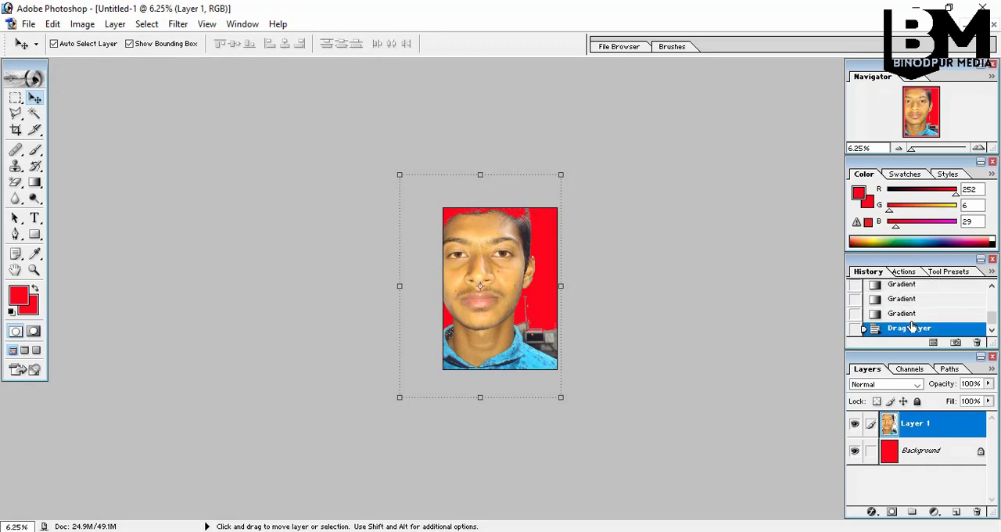
left_click(909, 314)
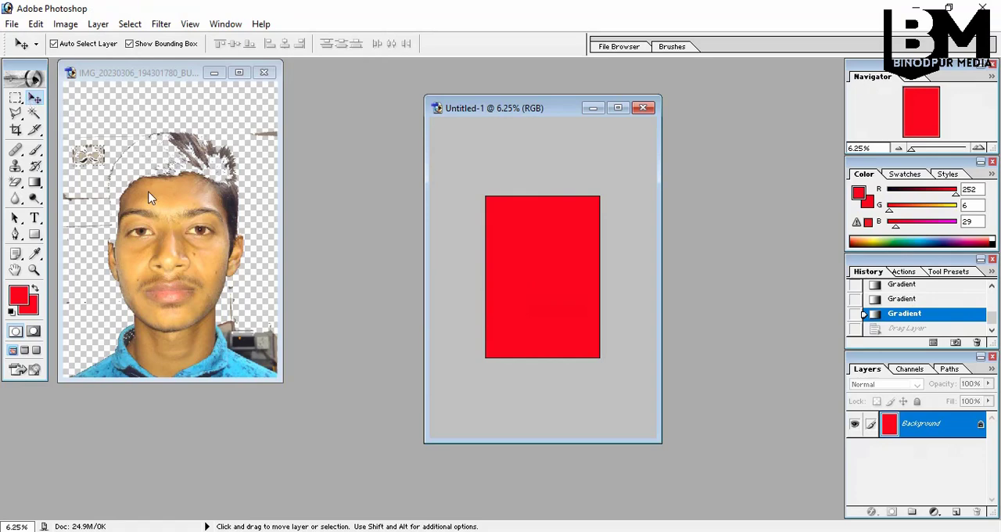
Copy the cut-out portrait layer onto the red A4 page and move it slightly below the page's upper edge
left_click(147, 189)
left_click_drag(147, 189, 536, 262)
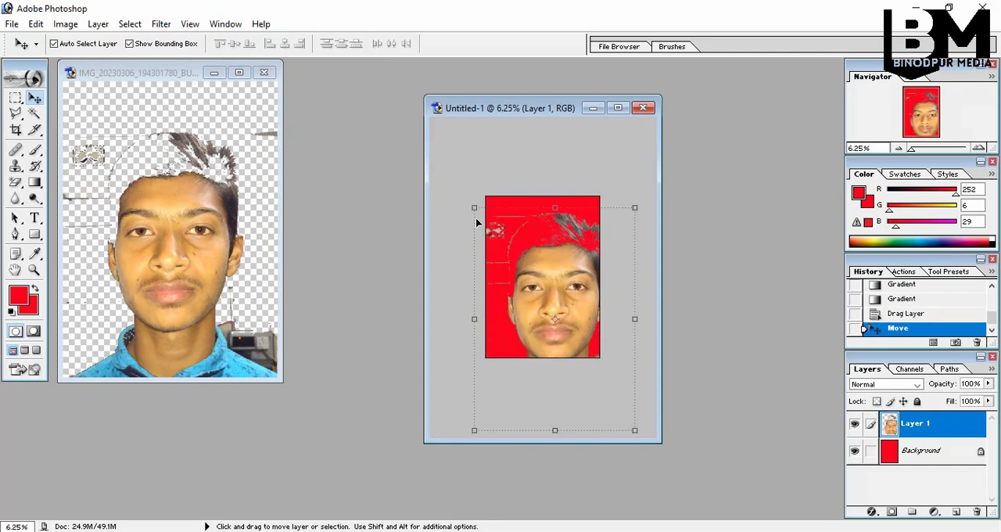
Scale the copied portrait to about 49.5% width and 41.3% height so it fits inside the red page
left_click_drag(474, 207, 552, 289)
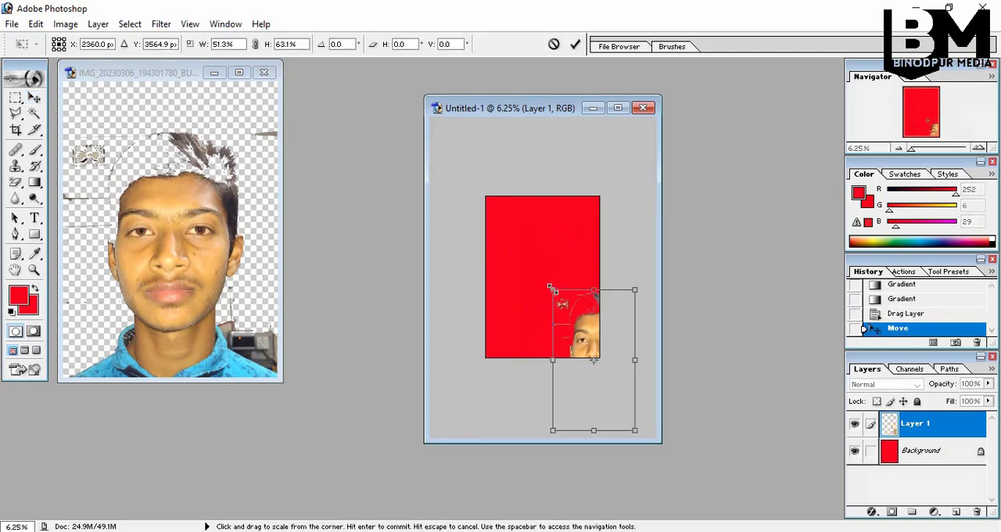
key("ctrl+z")
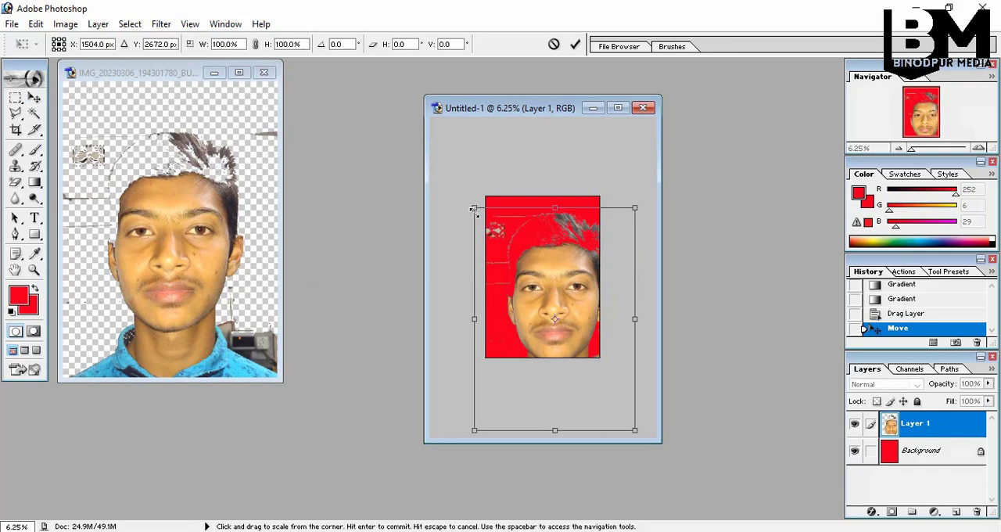
left_click_drag(475, 209, 501, 229)
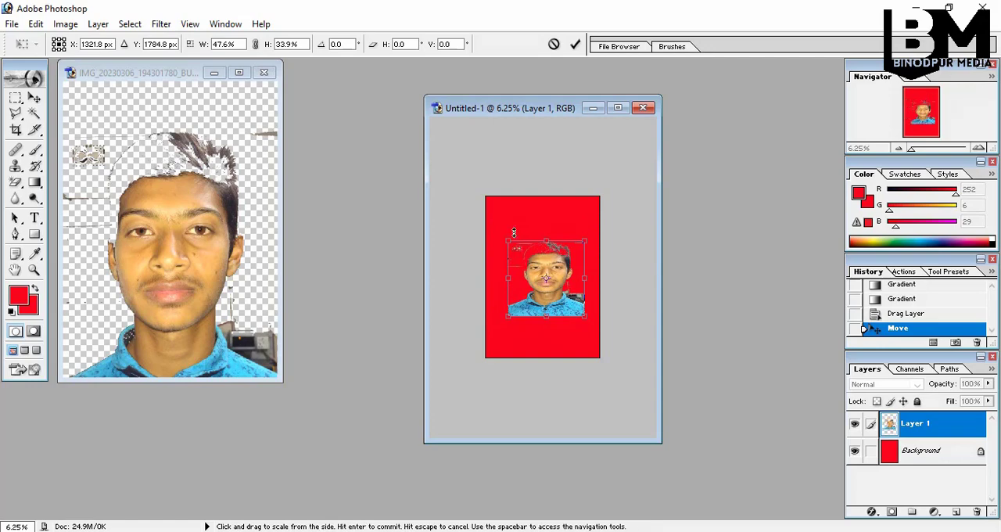
mouse_move(509, 234)
left_mouse_down()
mouse_move(537, 268)
mouse_move(486, 214)
mouse_move(524, 249)
mouse_move(492, 221)
mouse_move(527, 268)
mouse_move(494, 225)
mouse_move(522, 250)
mouse_move(597, 253)
mouse_move(566, 338)
mouse_move(486, 266)
mouse_move(569, 197)
mouse_move(506, 222)
left_mouse_up()
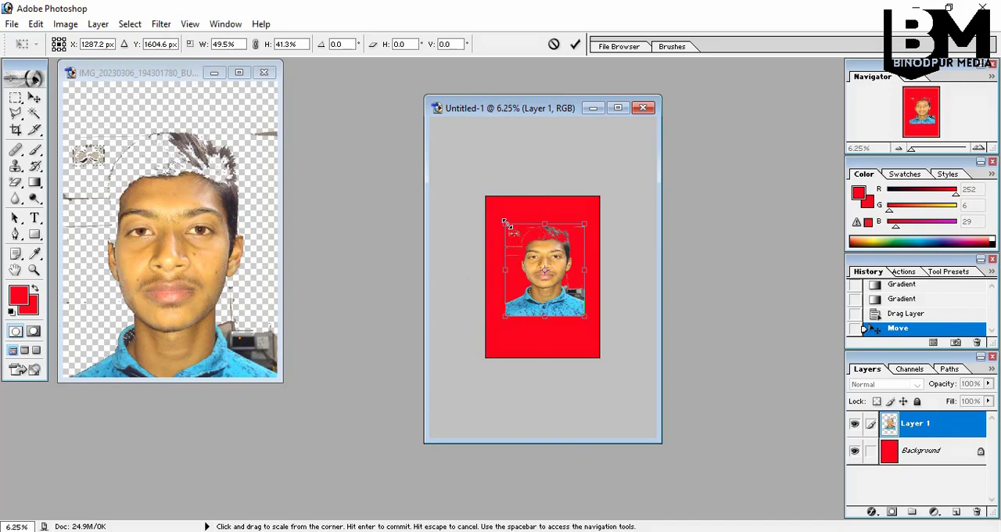
left_click(618, 107)
left_click(470, 270, "ctrl")
left_click(470, 271, "ctrl")
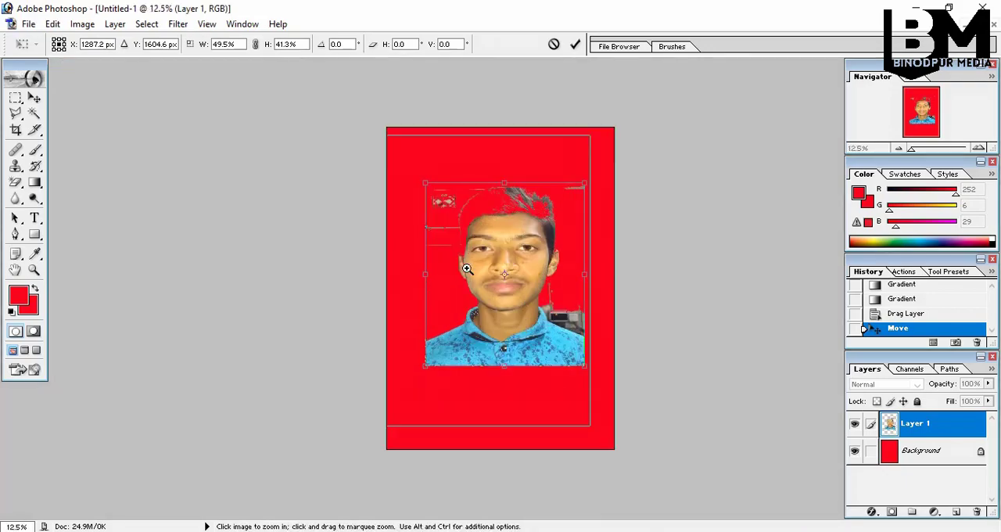
left_click(470, 271, "ctrl")
left_click(471, 269, "ctrl")
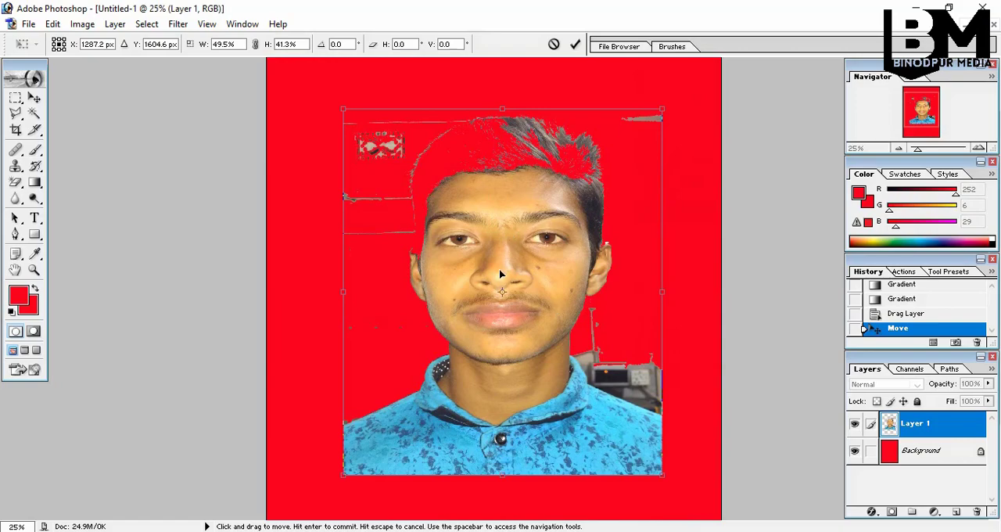